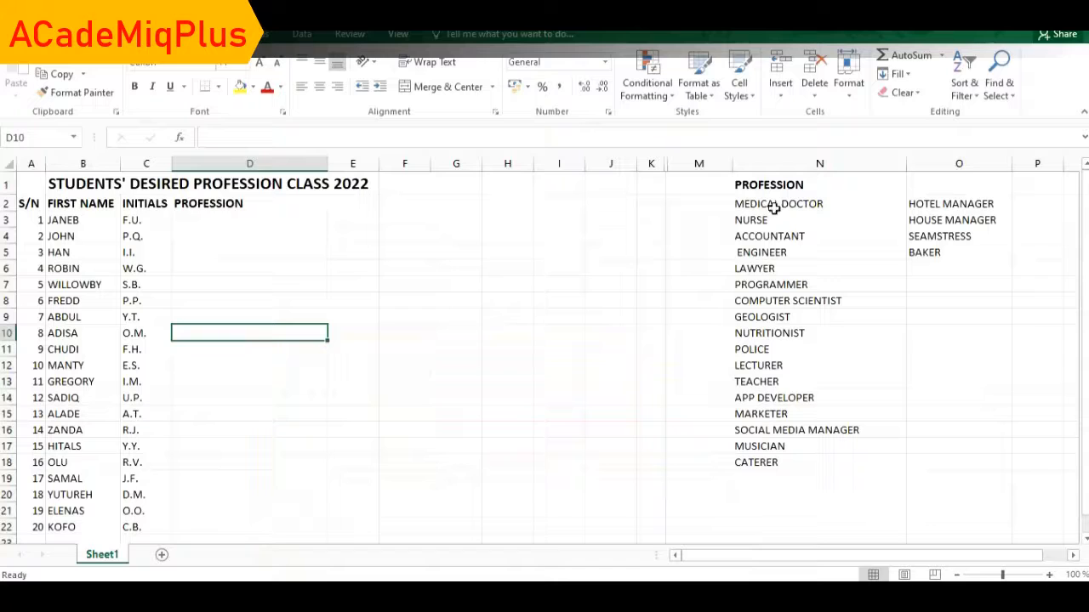
Select cell D3, the first cell under the PROFESSION heading.
left_click(215, 219)
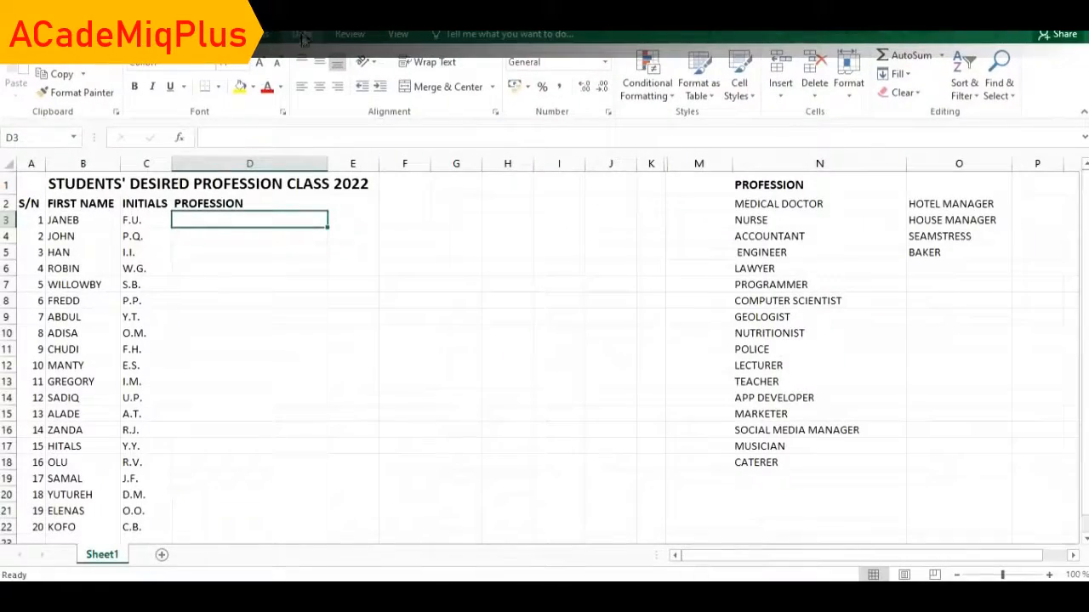
Open Data Validation for D3, set Allow to List, and begin picking the source range.
left_click(302, 34)
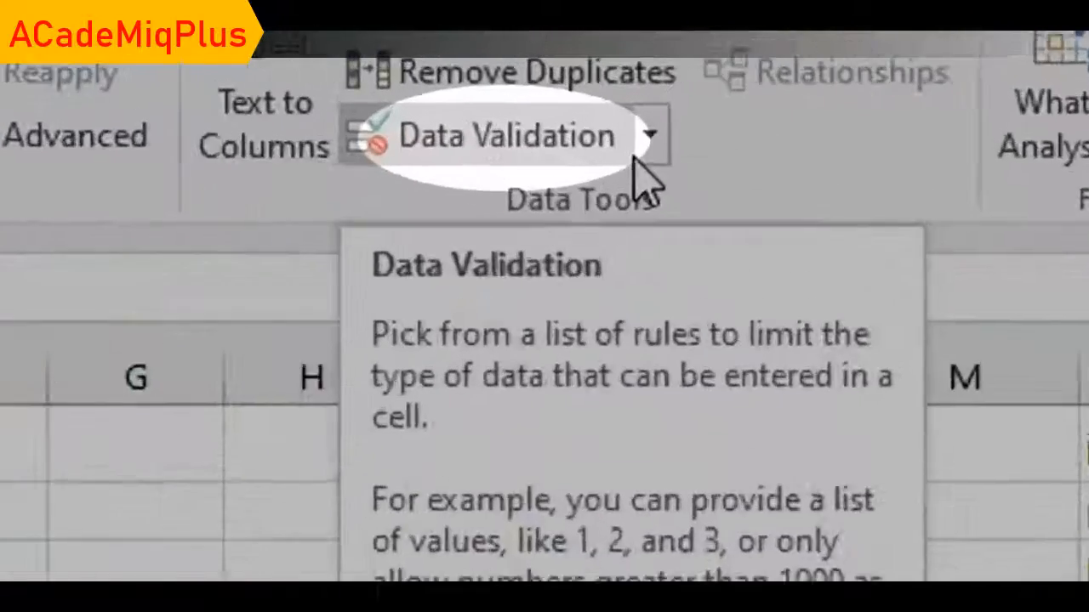
left_click(645, 155)
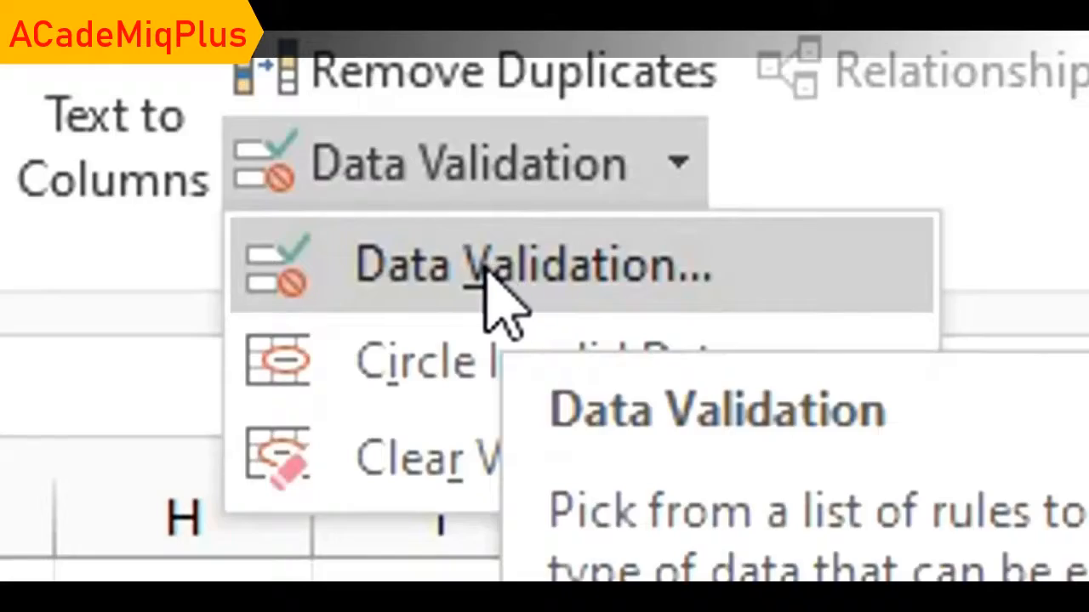
left_click(495, 285)
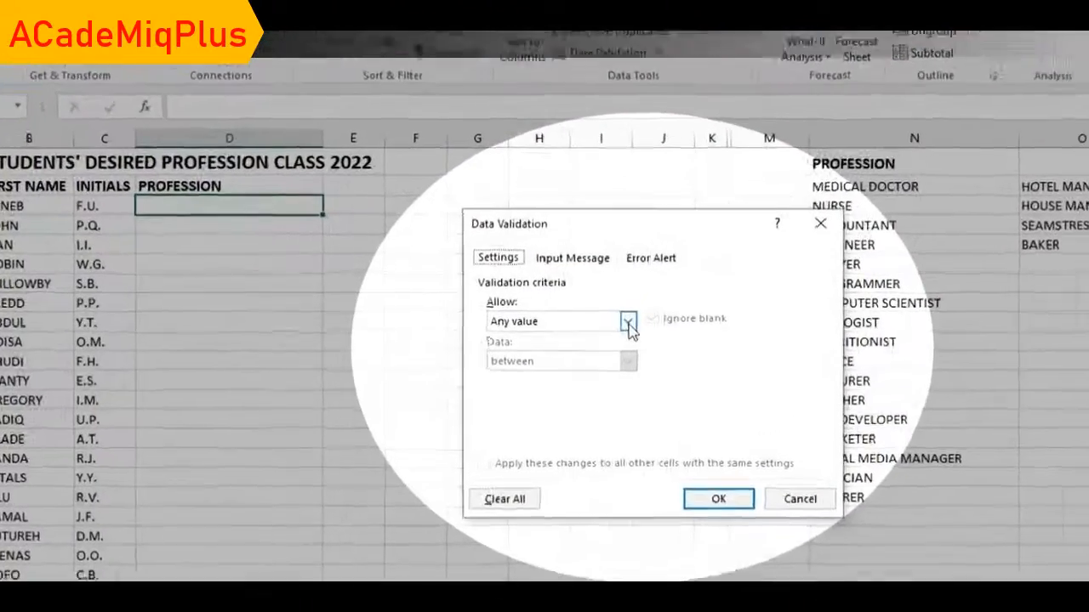
left_click(581, 316)
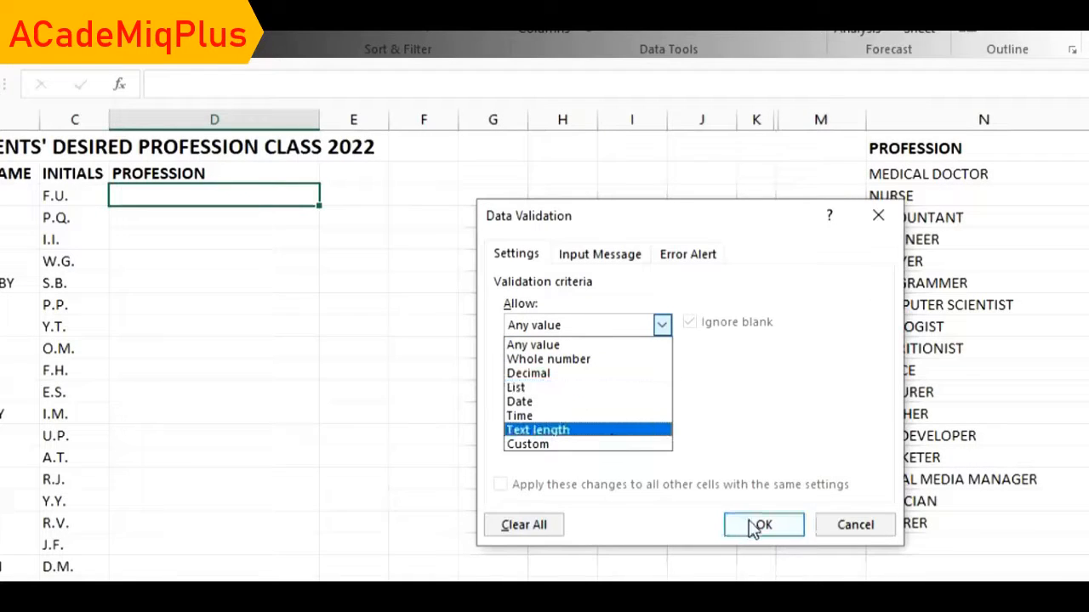
left_click(573, 389)
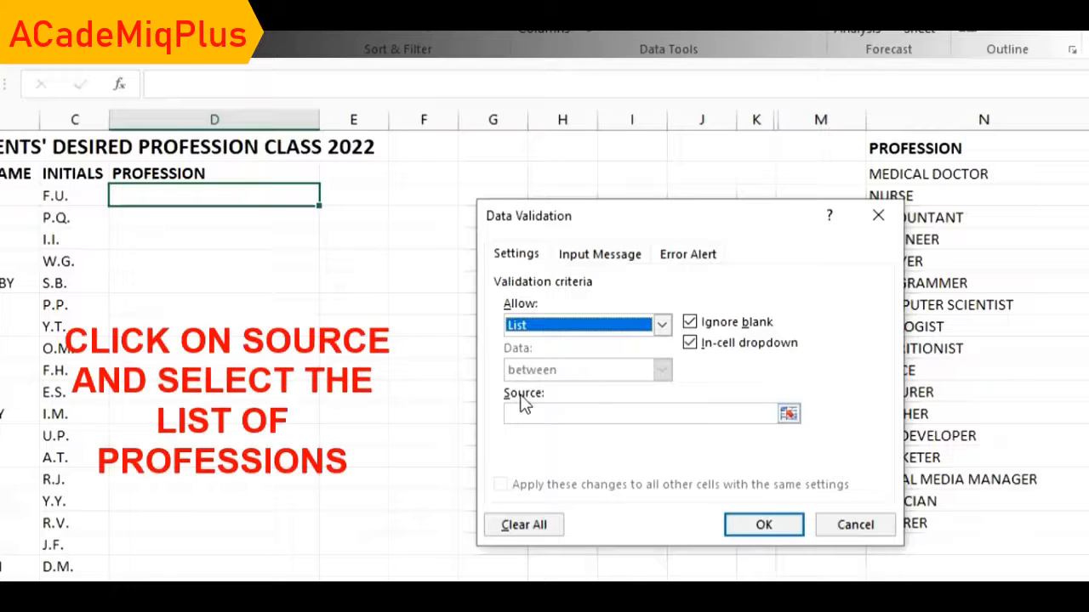
left_click(788, 414)
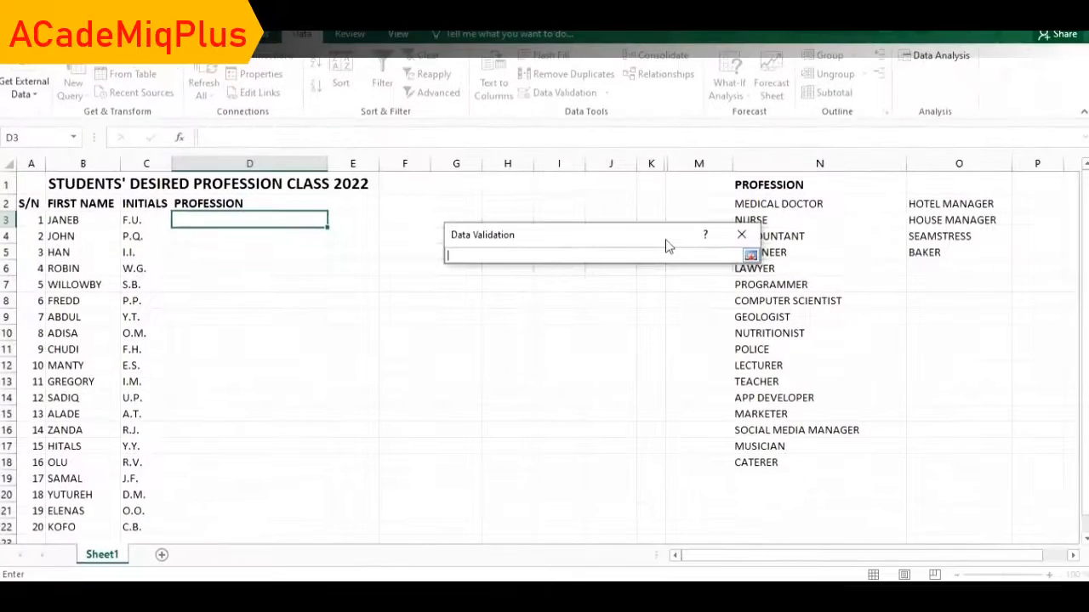
Set D3's list source to $N$2:$N$18 and confirm the drop-down rule.
left_click_drag(665, 239, 610, 238)
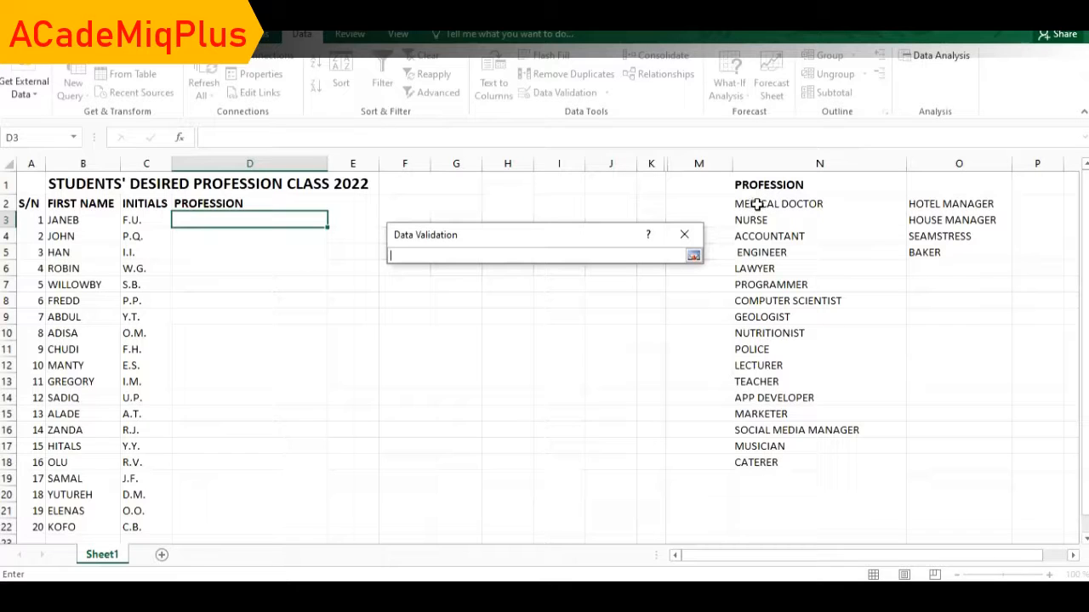
left_click_drag(757, 204, 753, 462)
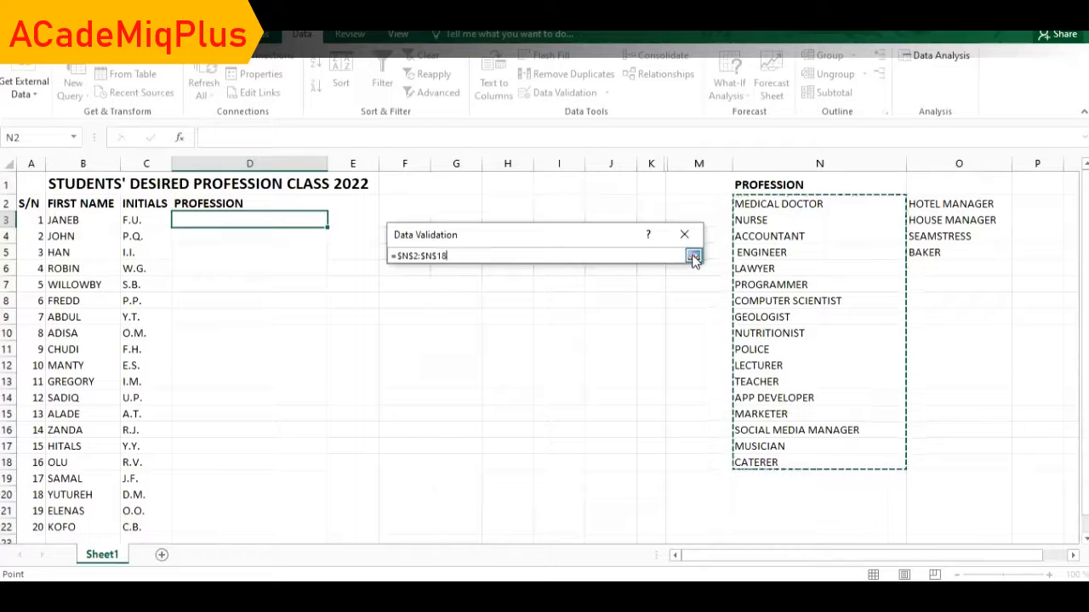
left_click(693, 255)
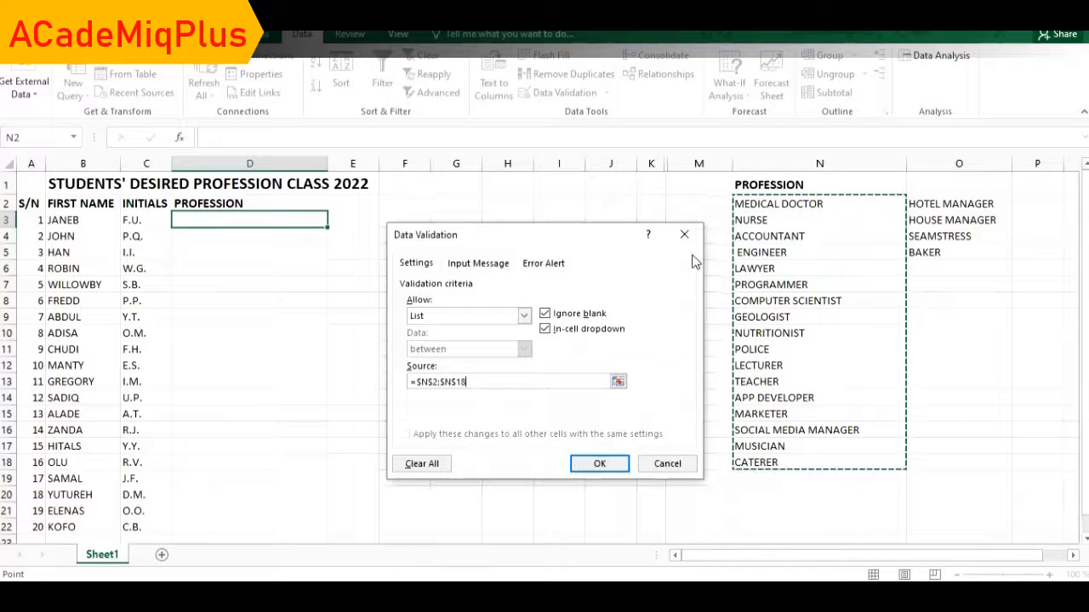
left_click(599, 464)
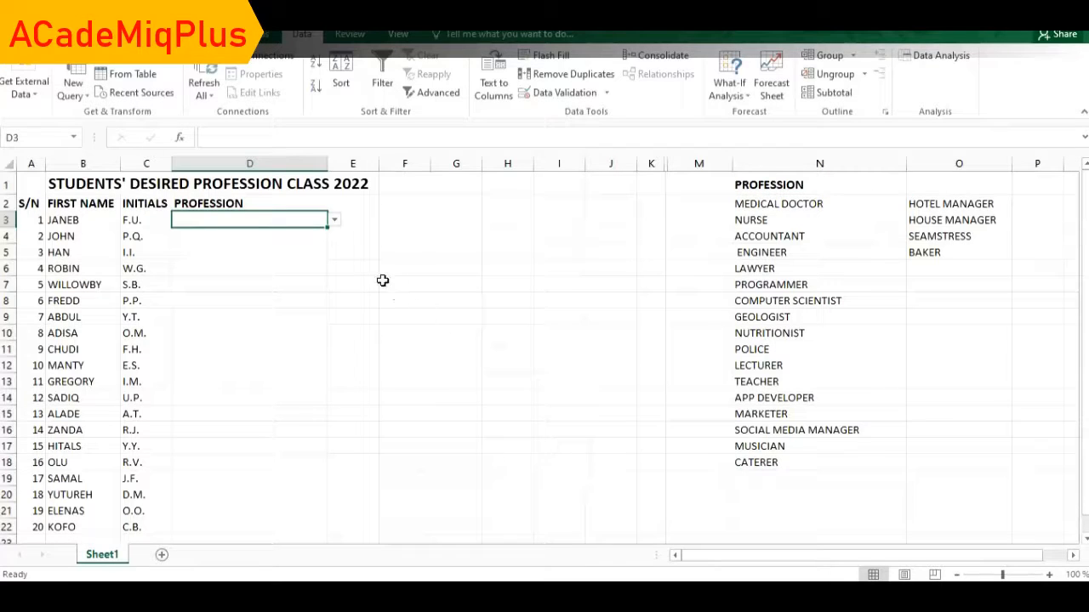
left_click(335, 221)
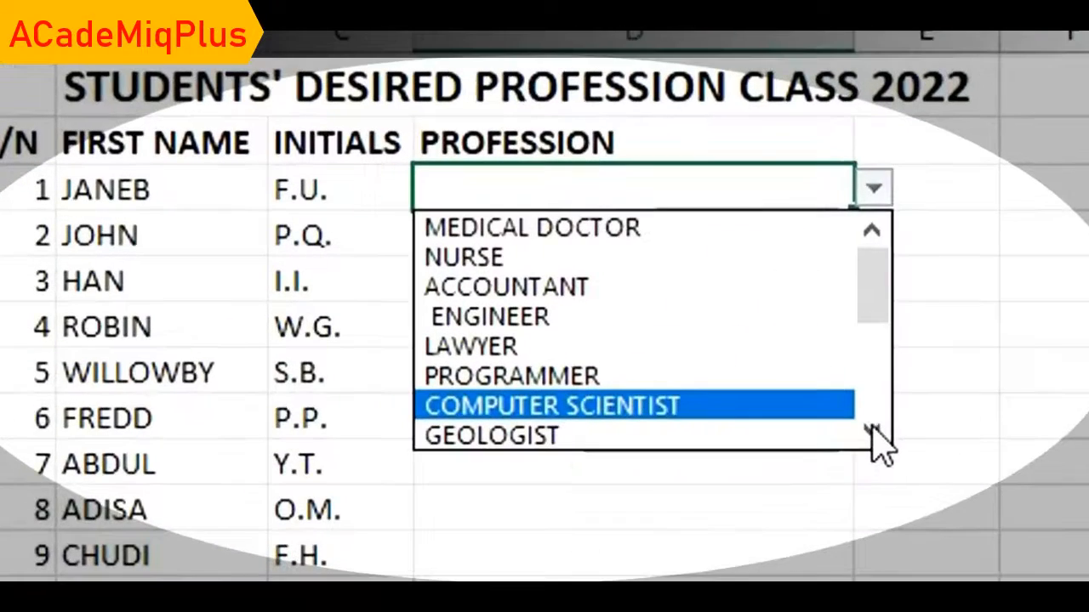
left_click(333, 304)
left_click(334, 305)
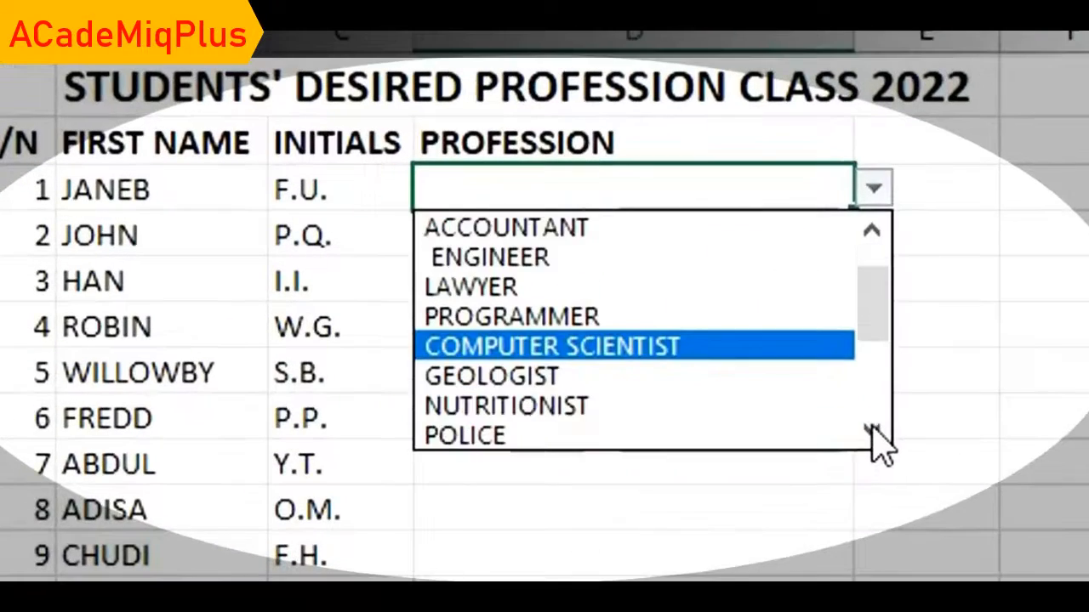
left_click(872, 433)
left_click(872, 432)
left_click(872, 432)
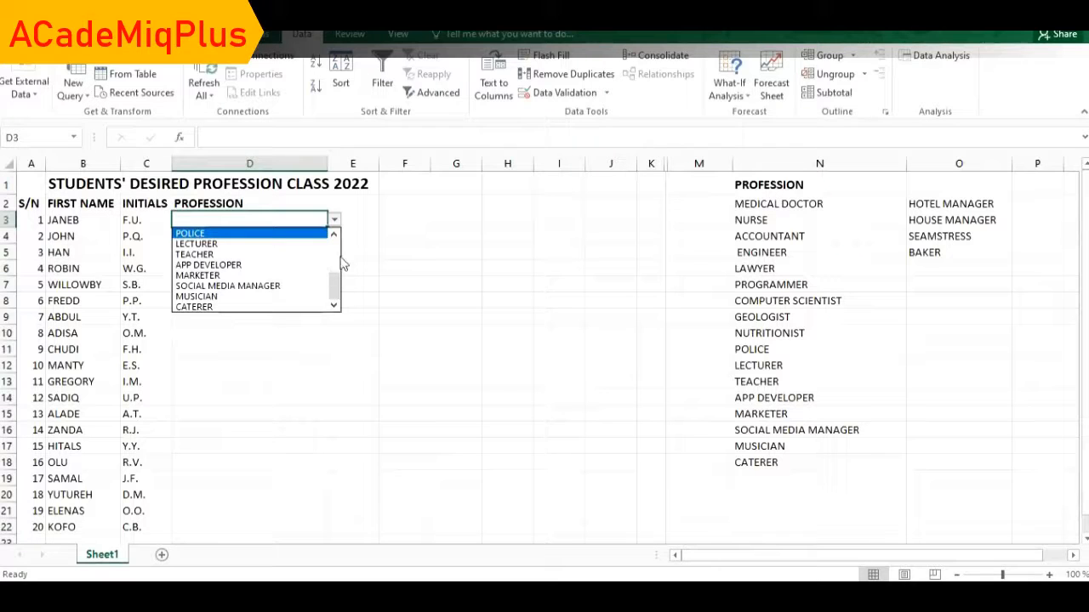
key("Escape")
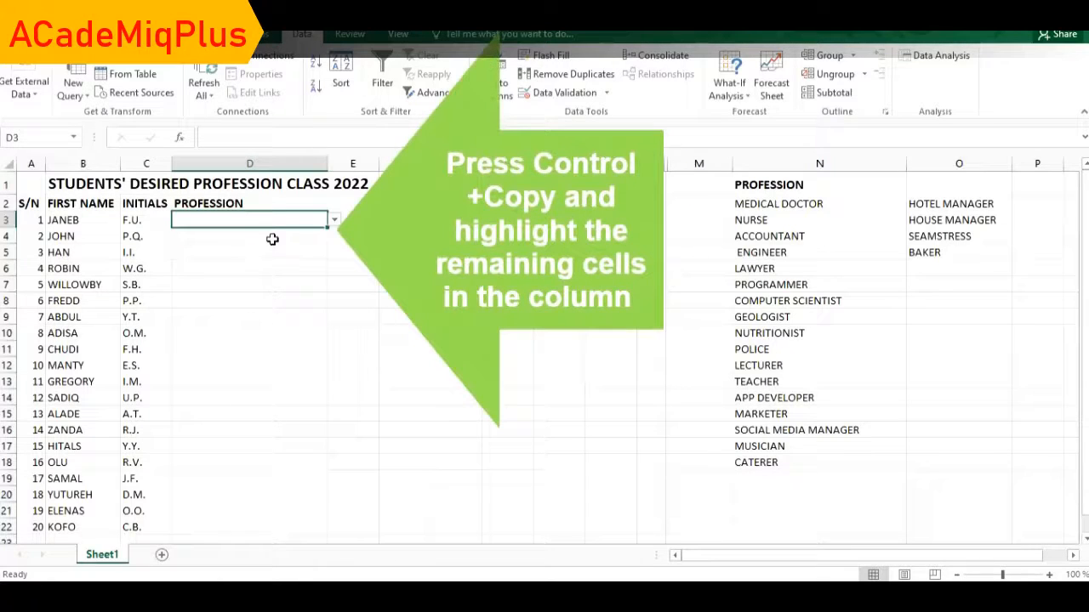
Check D3's profession drop-down, close it, and copy cell D3.
left_click(334, 221)
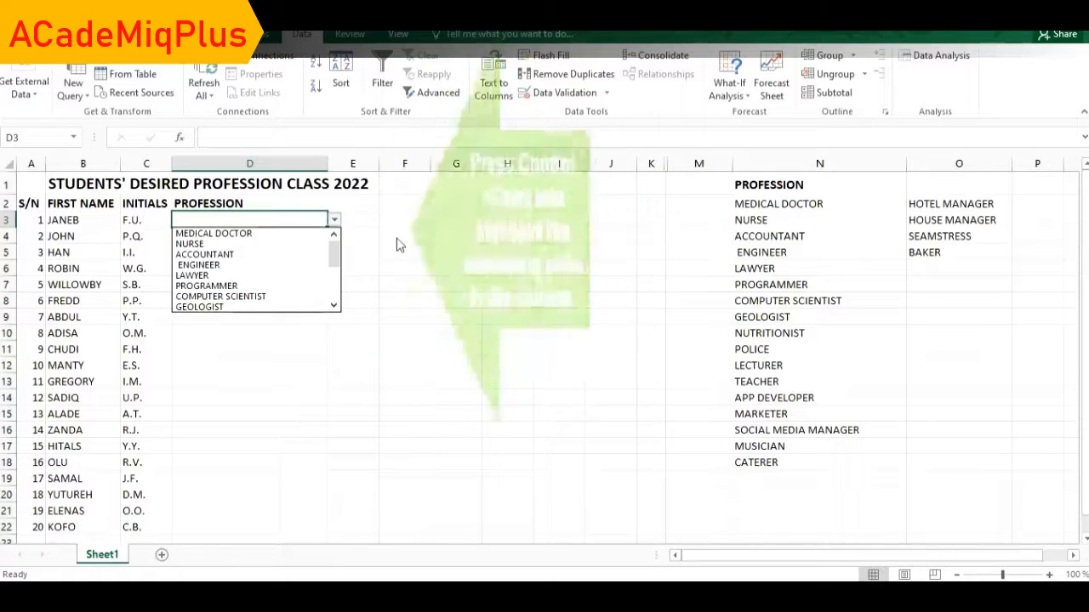
key("Escape")
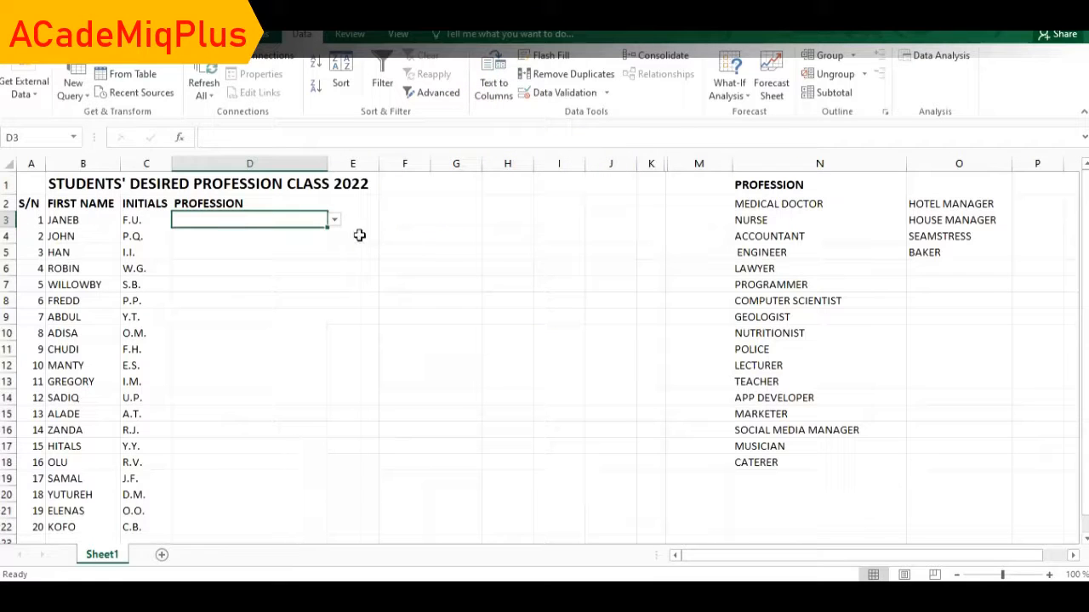
key("ctrl+c")
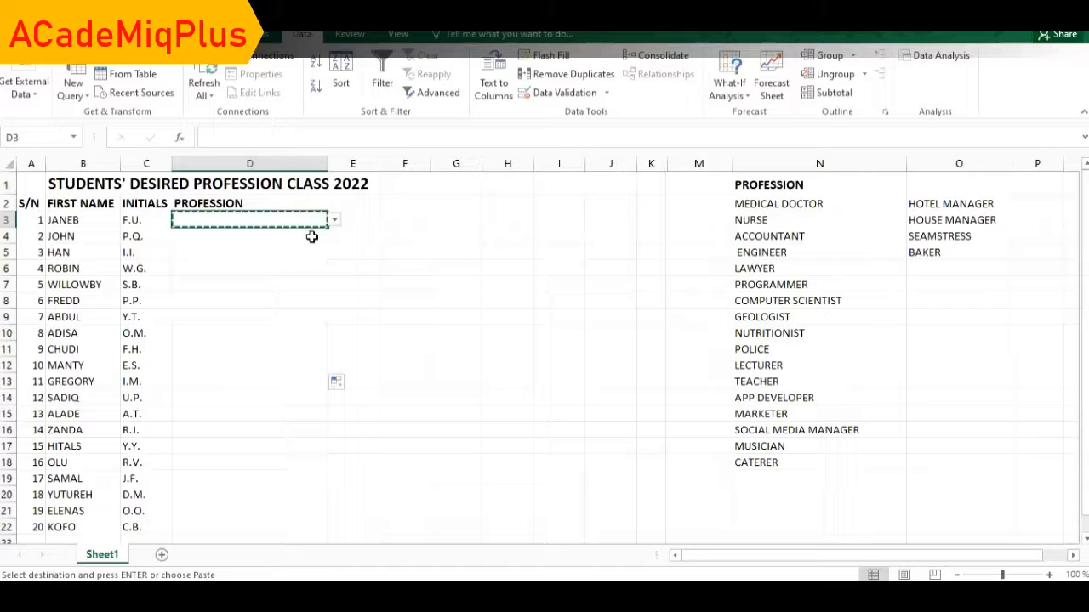
Paste only D3's validation rule onto D4:D22 with Paste Special.
left_click_drag(311, 238, 275, 528)
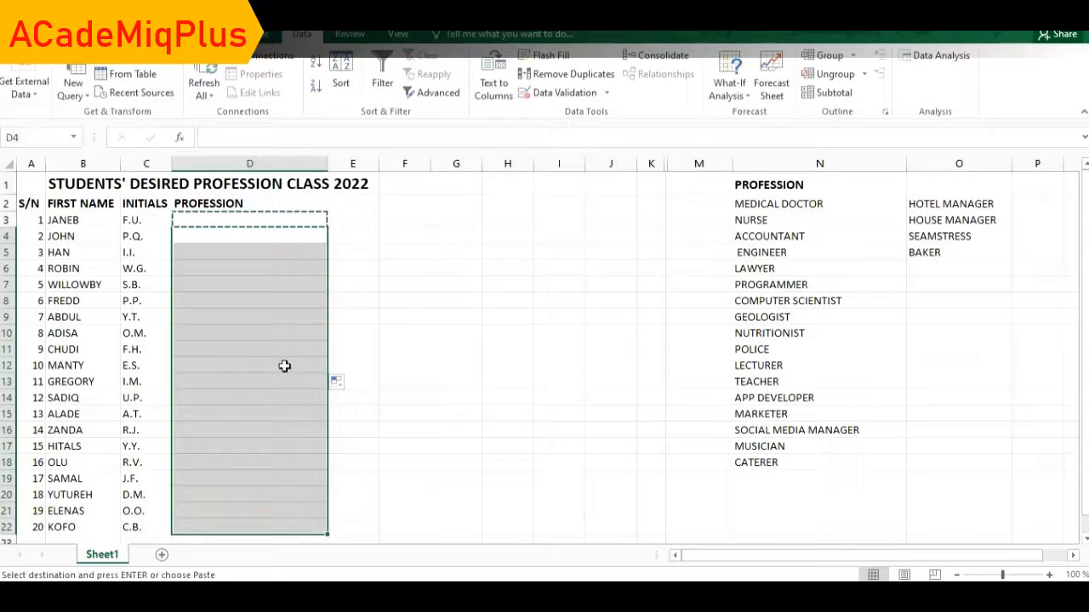
right_click(284, 340)
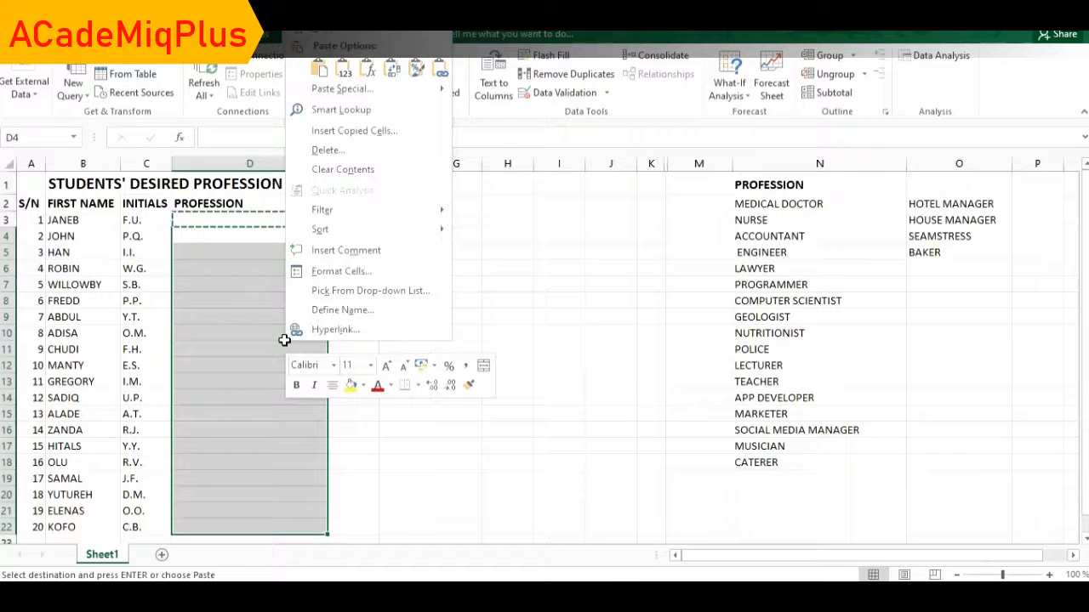
mouse_move(338, 92)
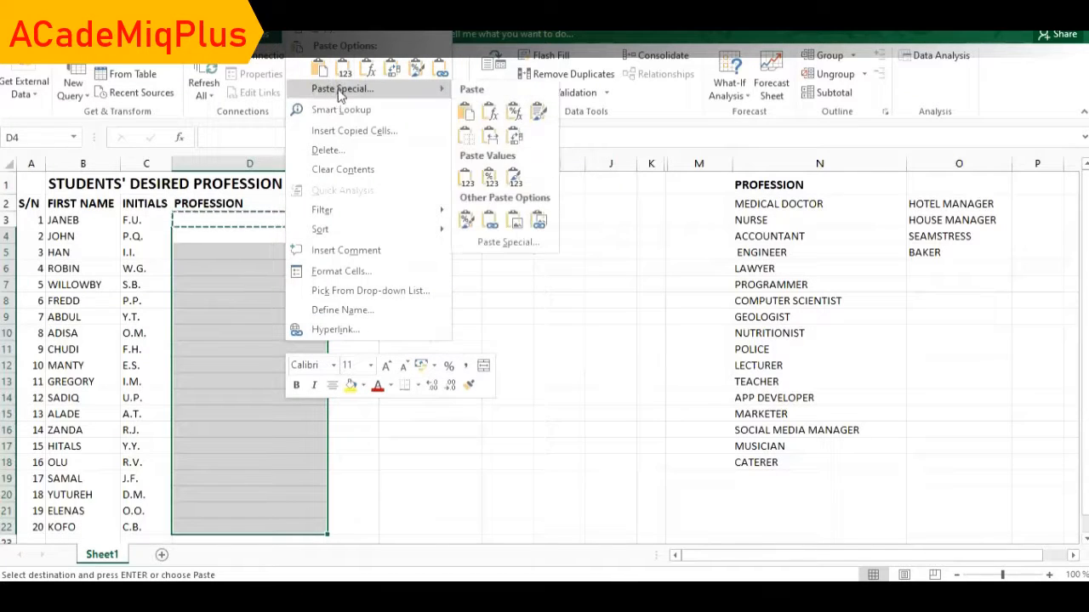
left_click(336, 89)
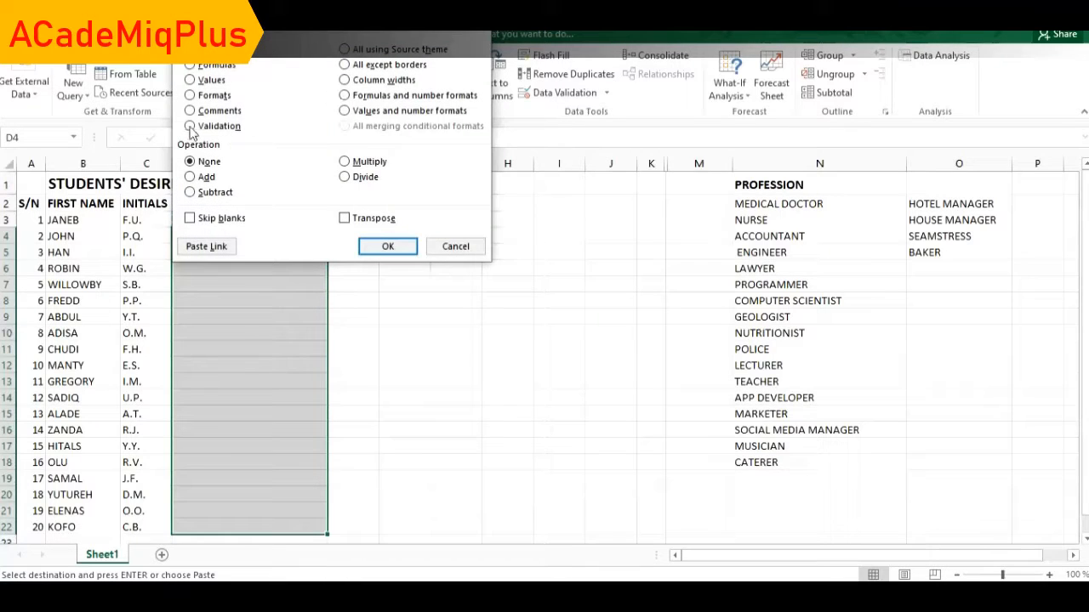
left_click(190, 126)
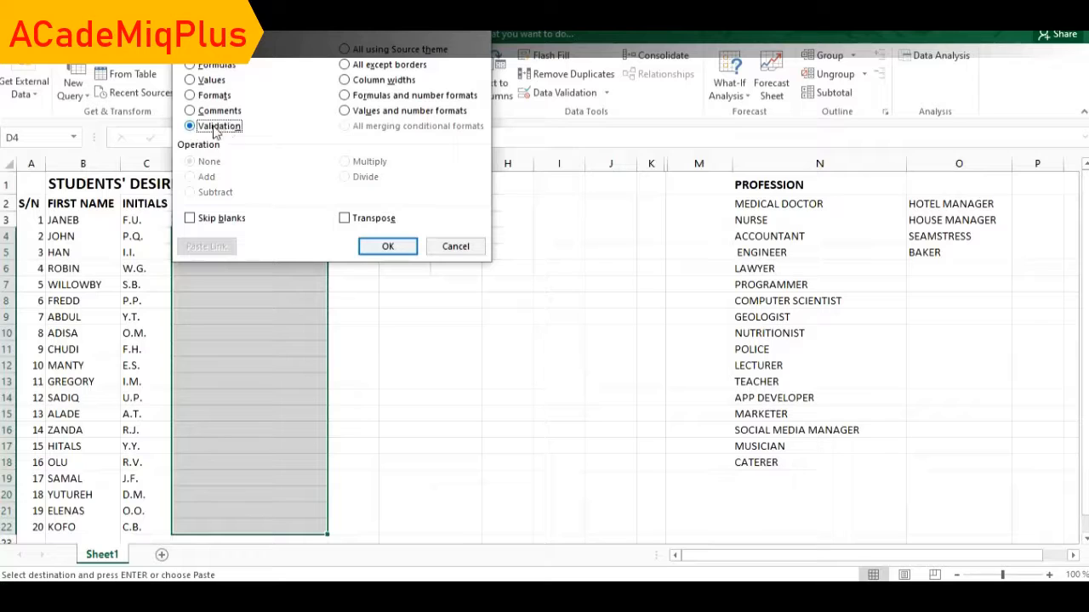
left_click(393, 249)
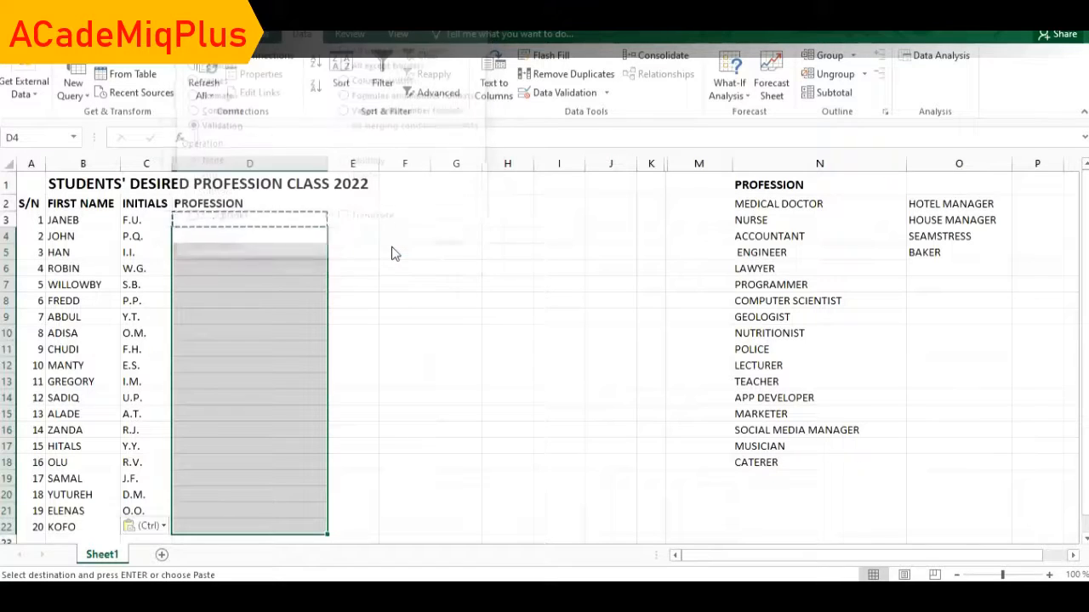
Verify that D3, D4 and D5 now have the drop-down, and clear the copy border.
left_click(314, 250)
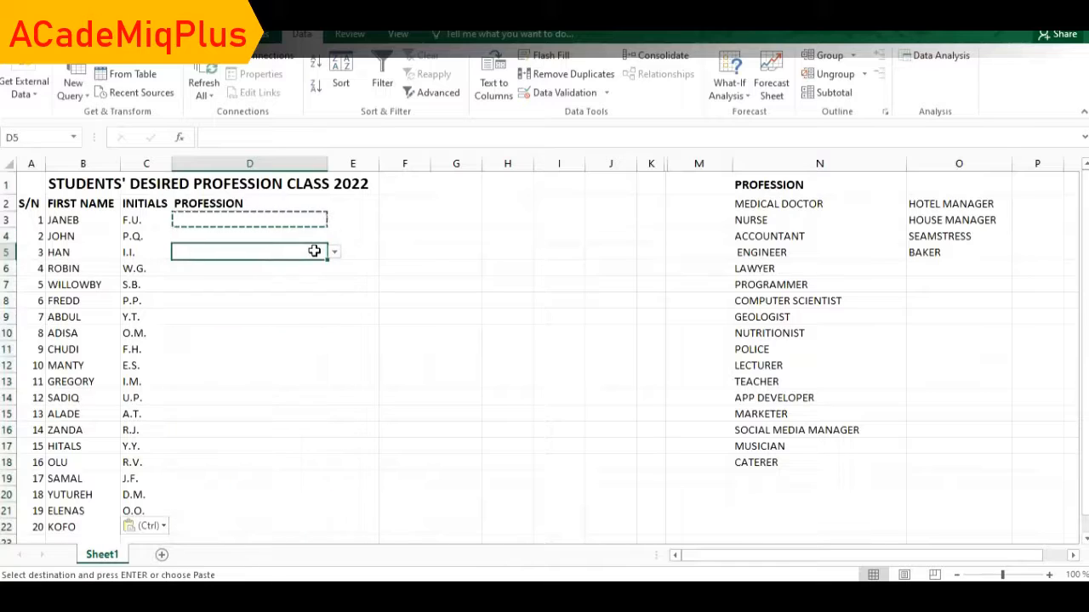
left_click(397, 222)
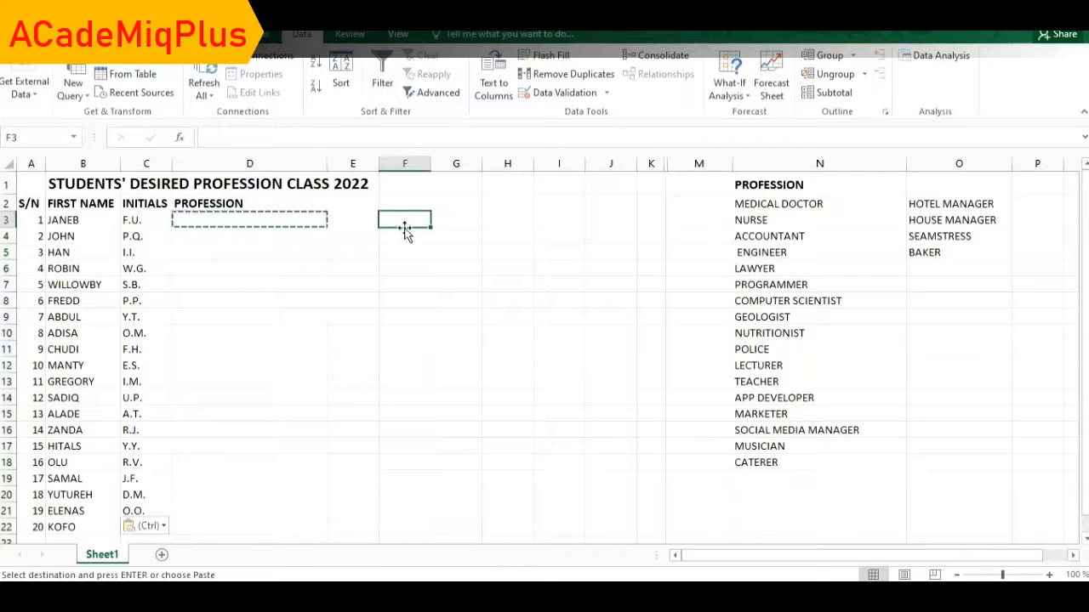
double_click(409, 221)
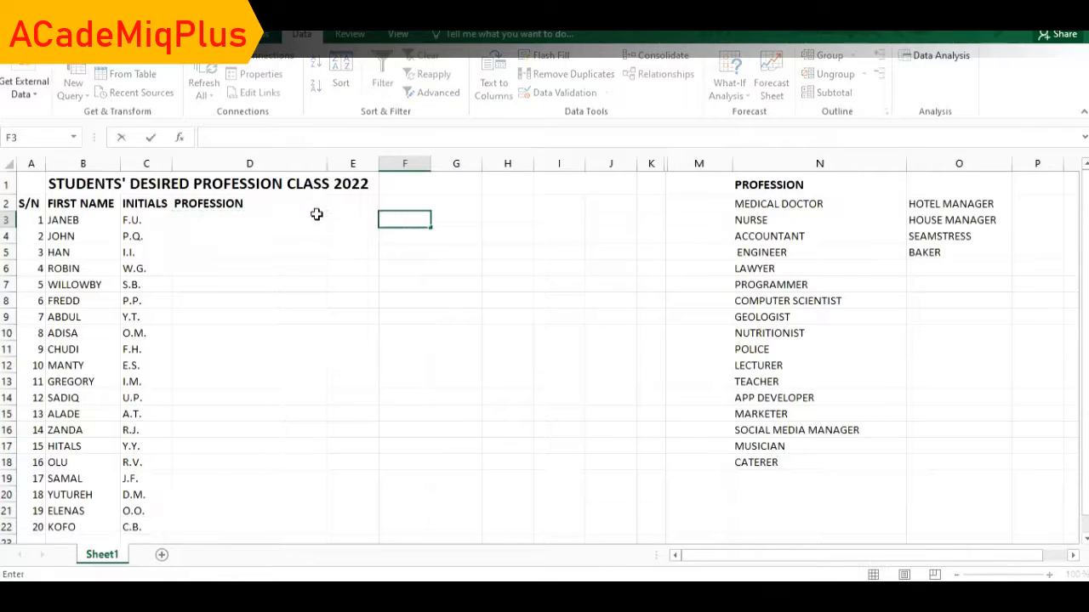
left_click(311, 224)
left_click(312, 238)
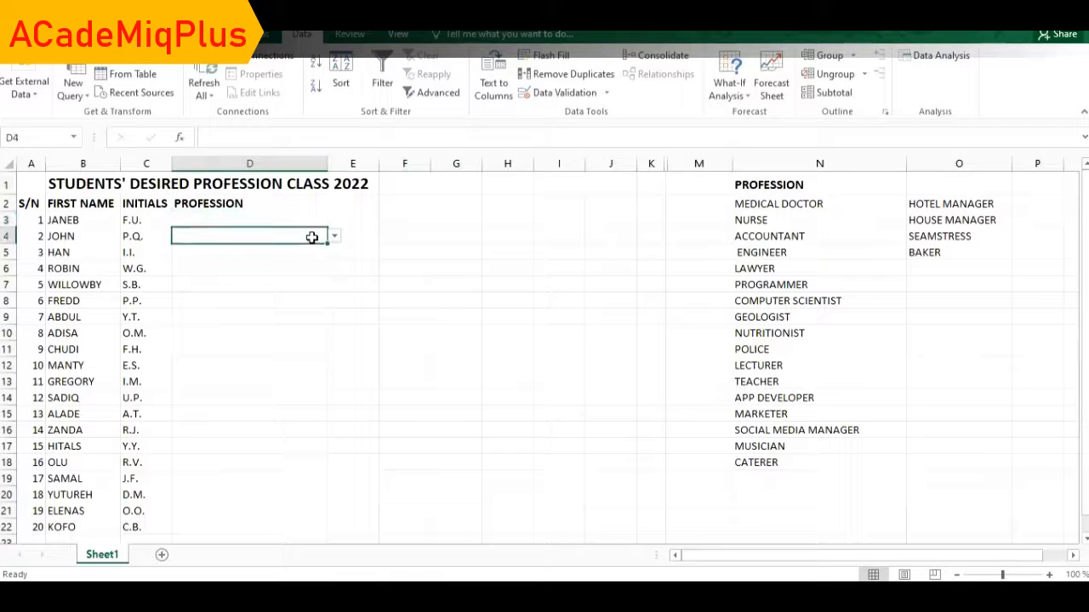
left_click(309, 249)
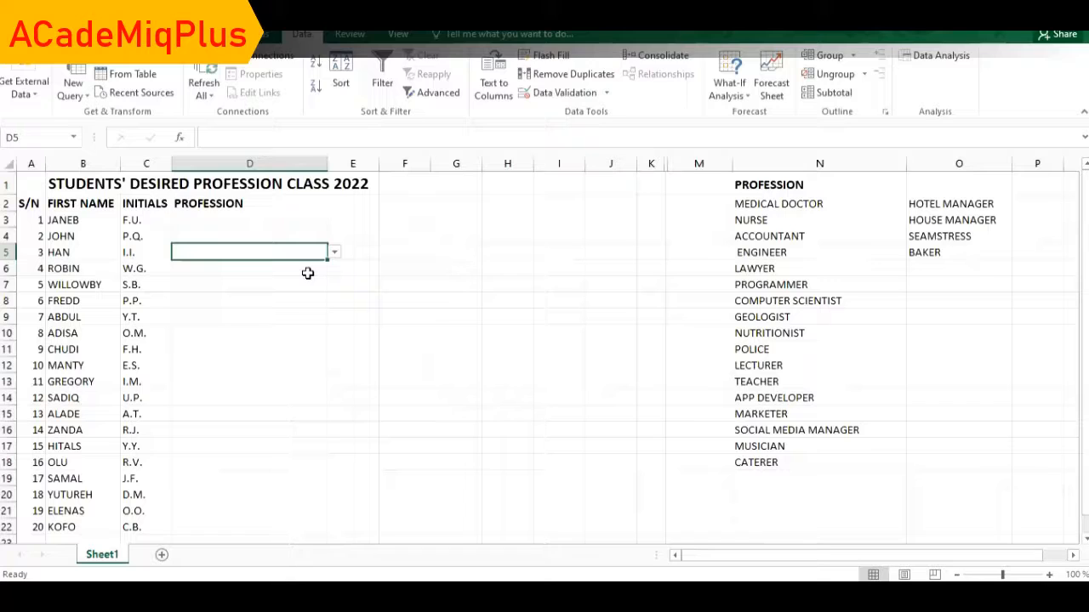
Choose NURSE for D3 and ENGINEER for D4 from the profession drop-downs.
left_click(317, 222)
left_click(335, 221)
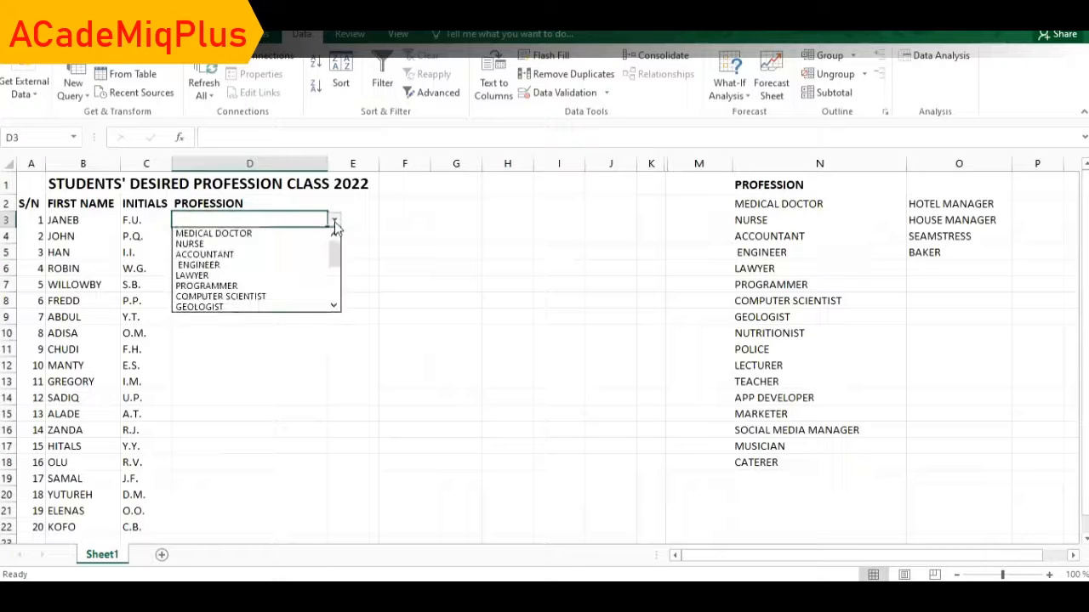
left_click(189, 245)
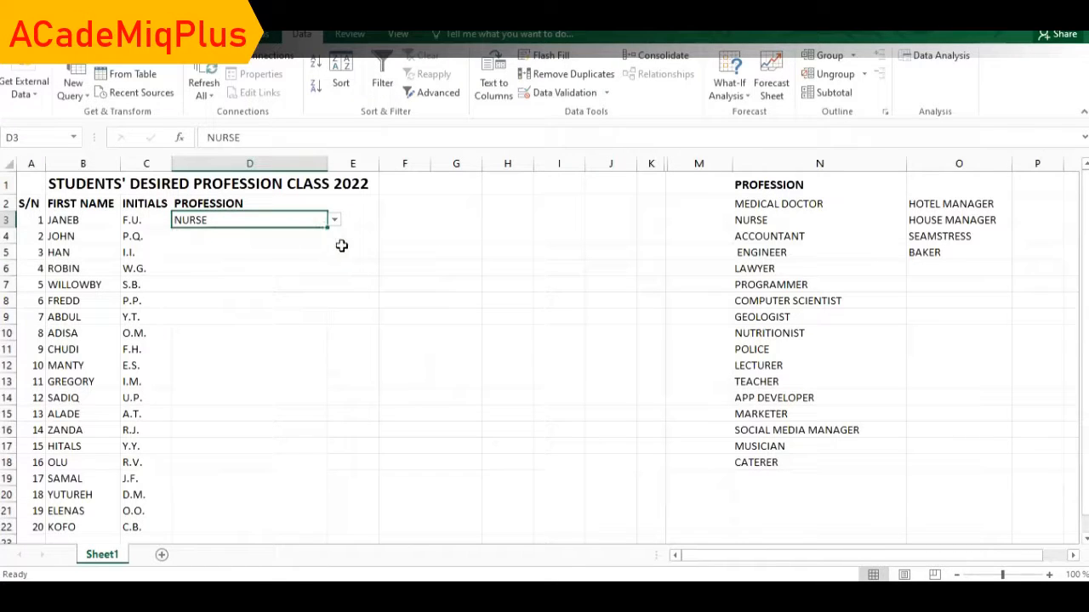
left_click(313, 238)
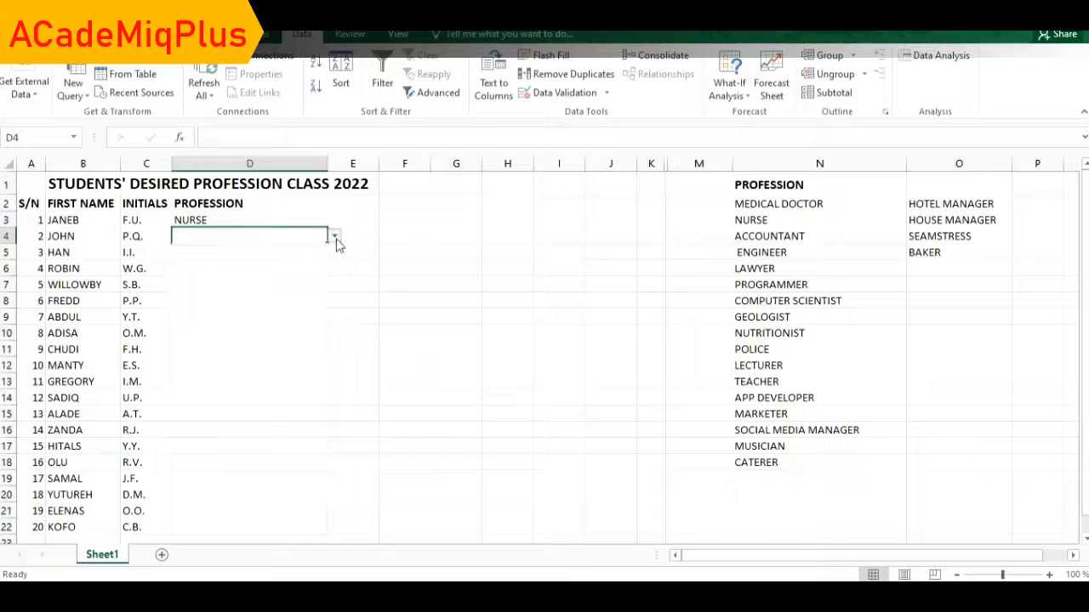
left_click(334, 238)
left_click(260, 282)
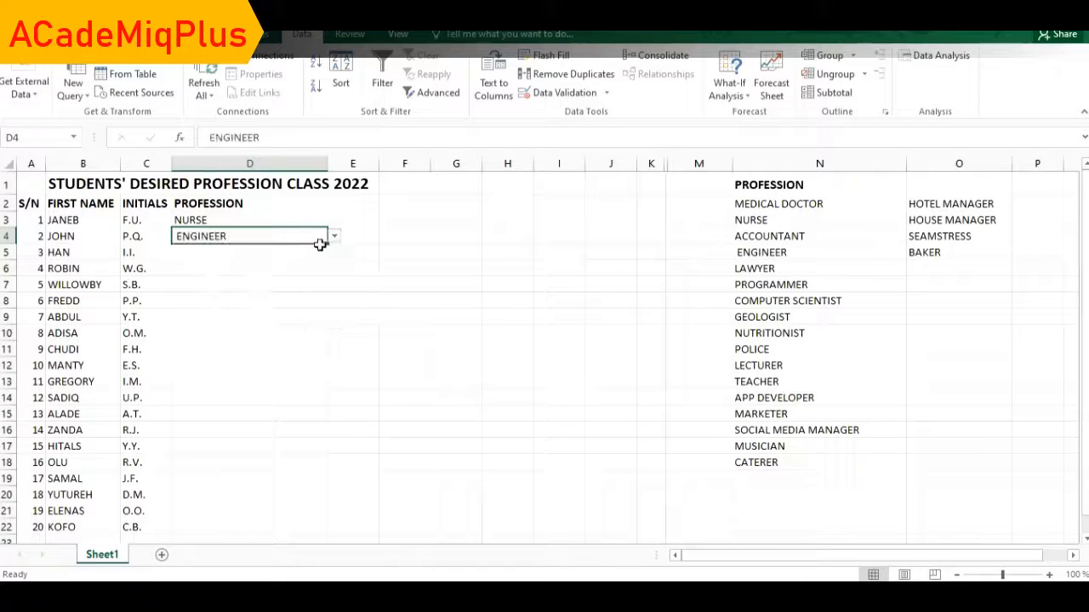
Choose PROGRAMMER for D5 and continue down the column to POLICE in D22.
left_click(317, 252)
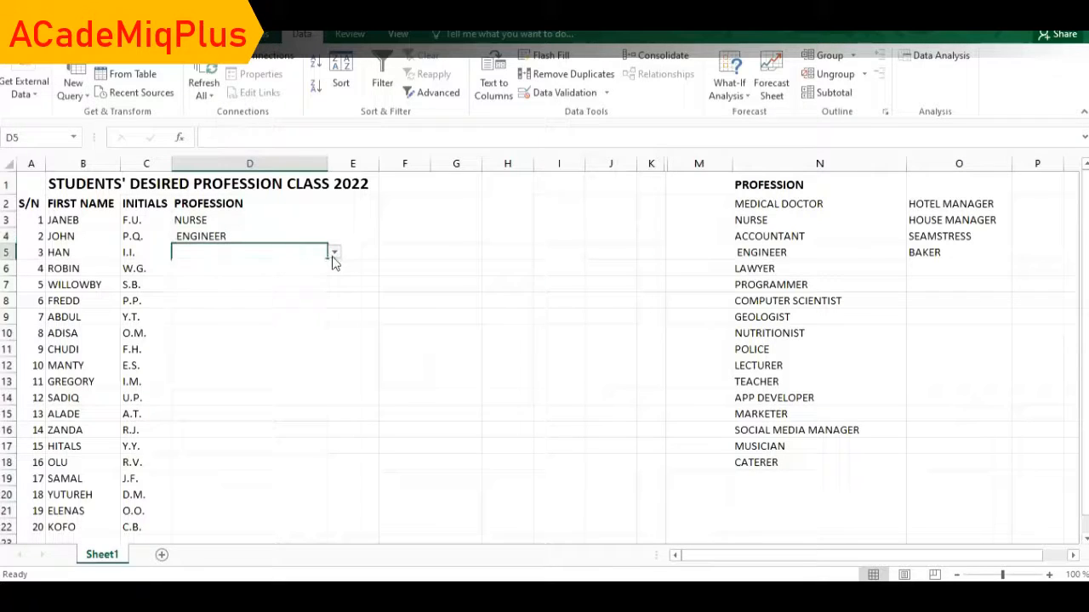
left_click(332, 255)
left_click(252, 318)
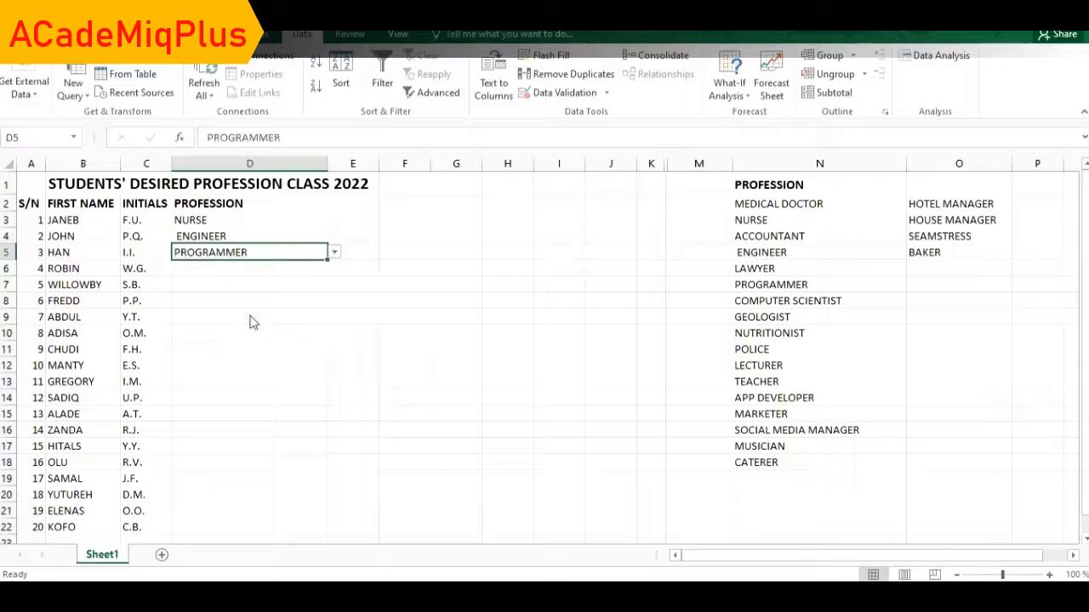
left_click(315, 269)
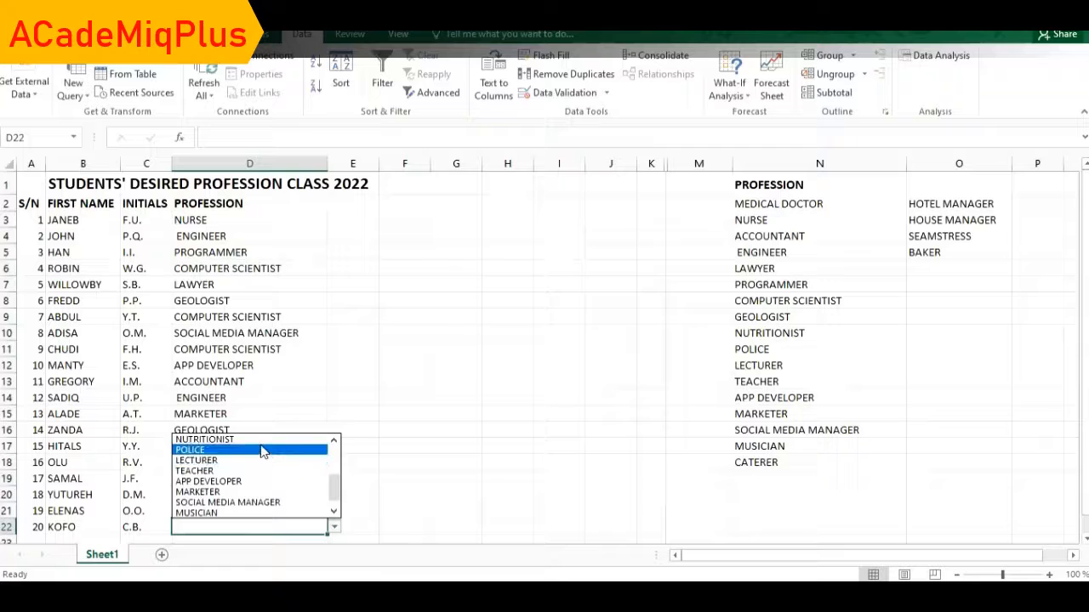
left_click(262, 451)
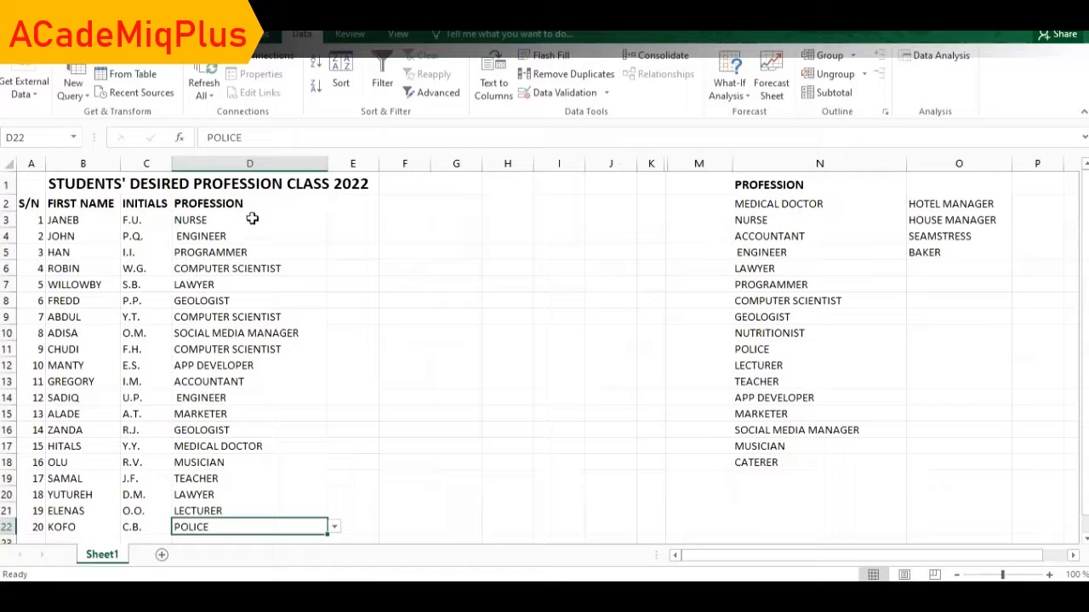
left_click(382, 352)
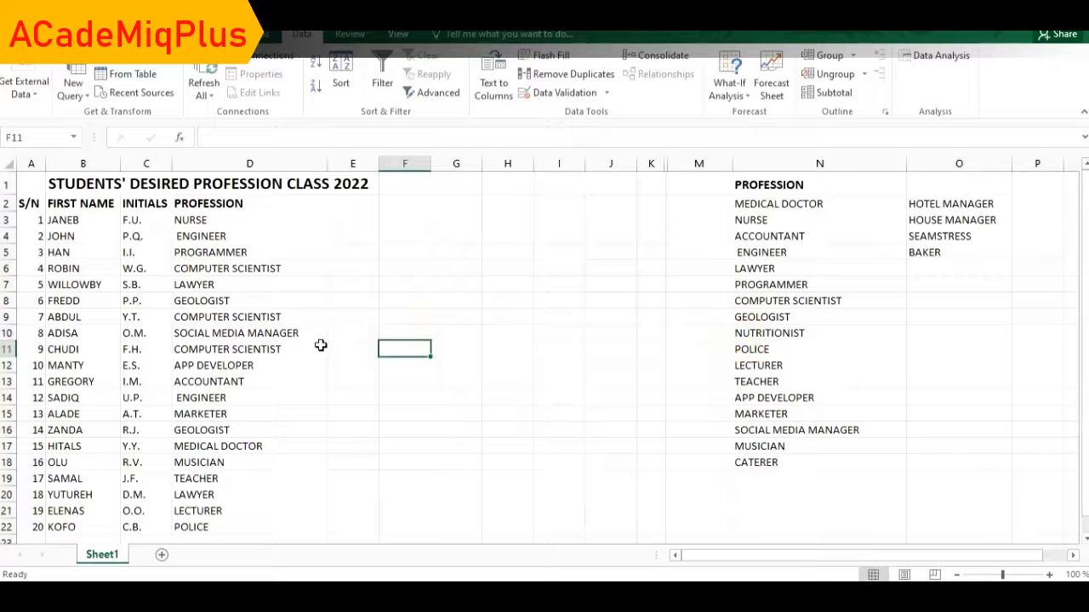
left_click(353, 219)
Give E3 a List validation sourced from $N$2:$N$22.
left_click(606, 93)
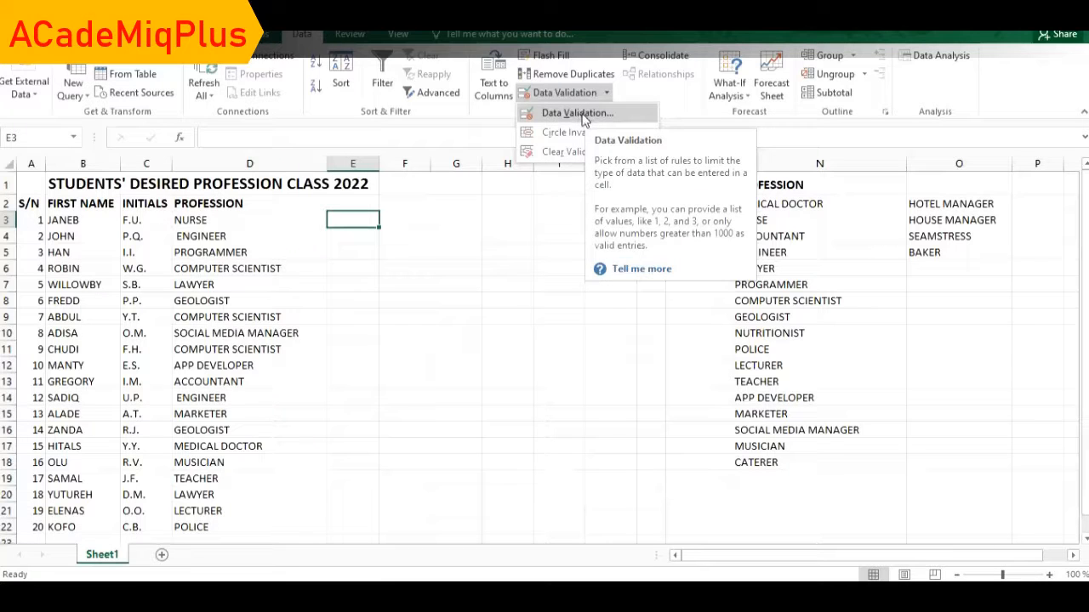
left_click(579, 113)
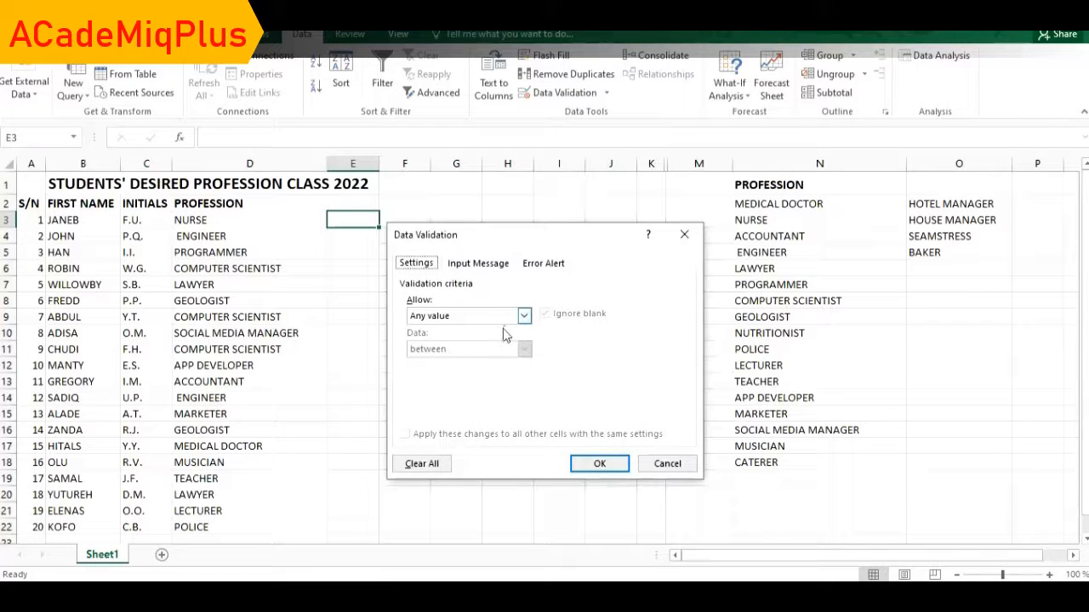
left_click(524, 315)
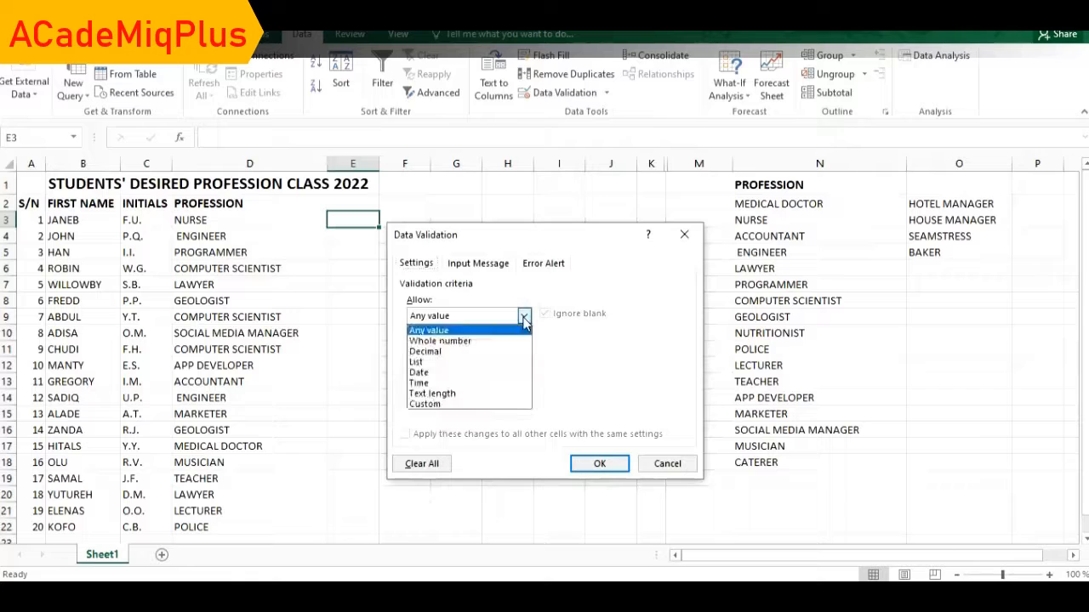
left_click(483, 362)
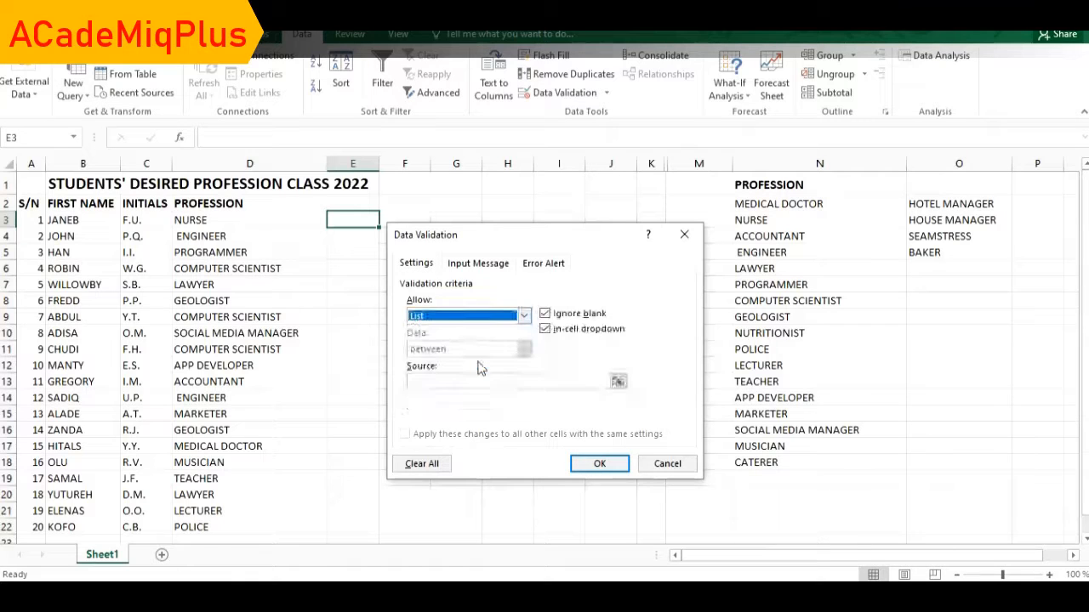
left_click(617, 383)
left_click_drag(759, 207, 761, 522)
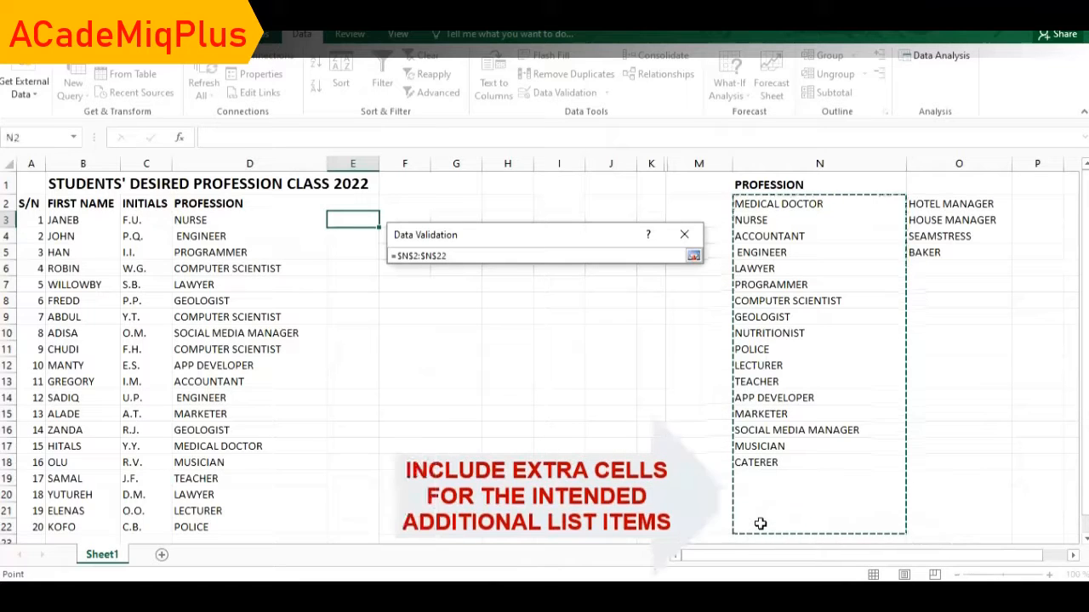
left_click(693, 256)
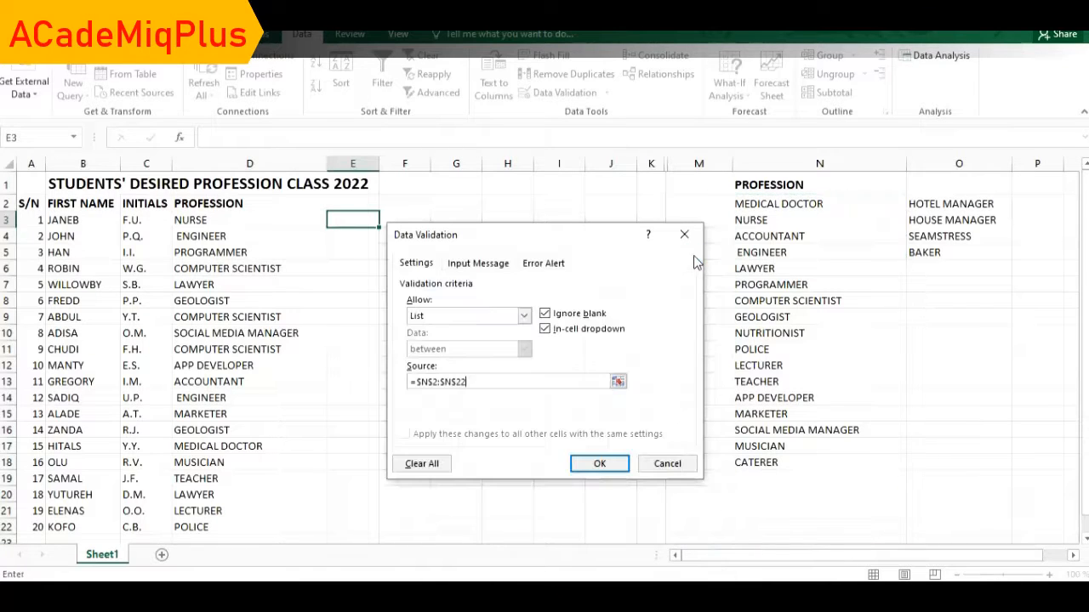
left_click(600, 466)
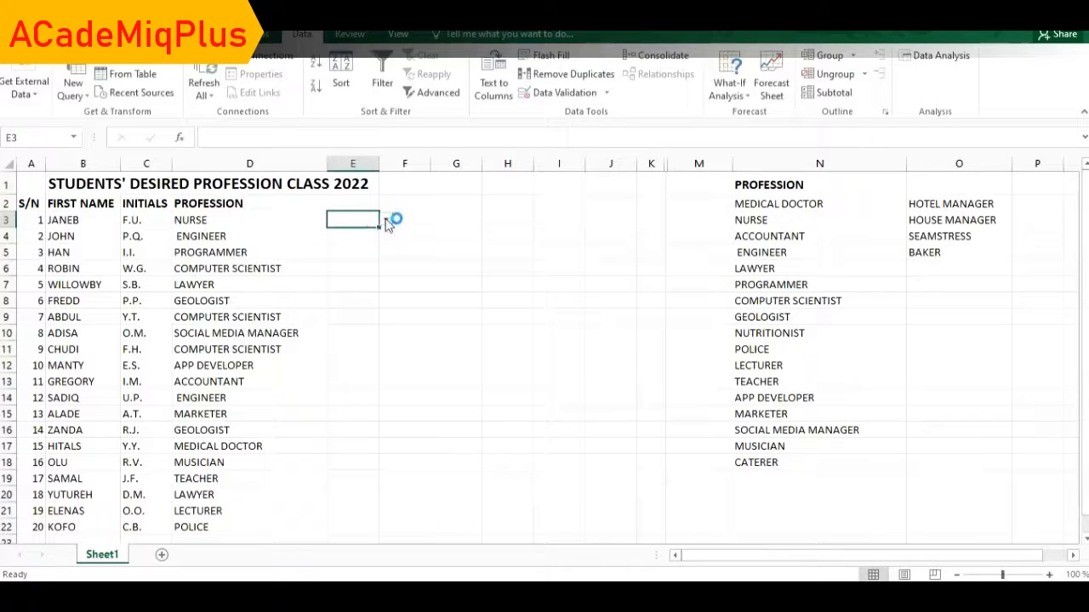
Open E3's new drop-down and scroll through its professions to test it.
left_click(386, 221)
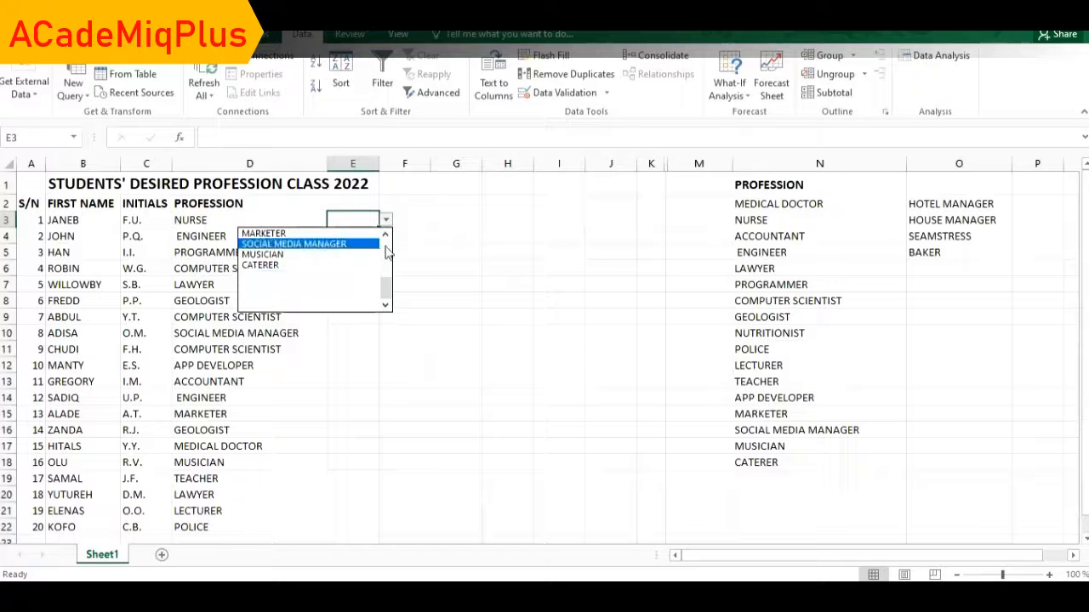
scroll(387, 251, "up", 3)
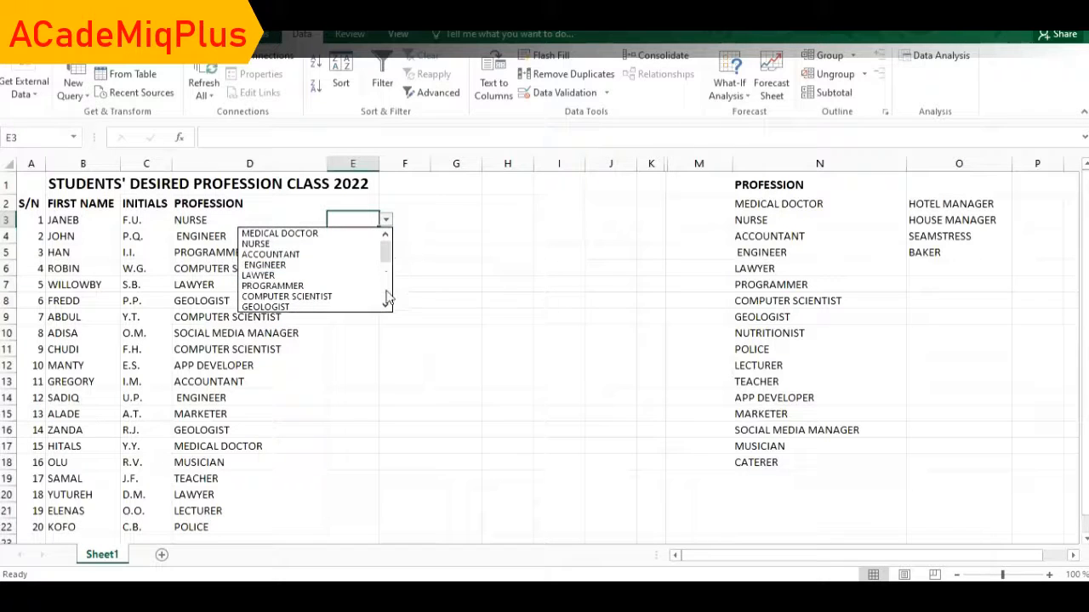
scroll(387, 298, "down", 3)
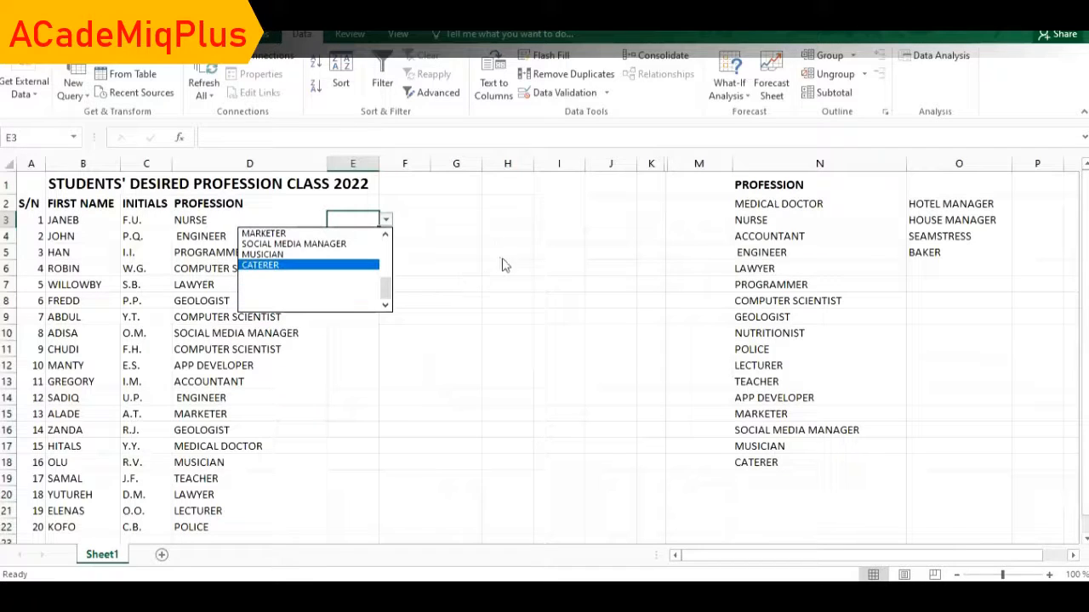
Paste HOTEL MANAGER, HOUSE MANAGER, SEAMSTRESS and BAKER as values into N19:N22.
left_click(756, 479)
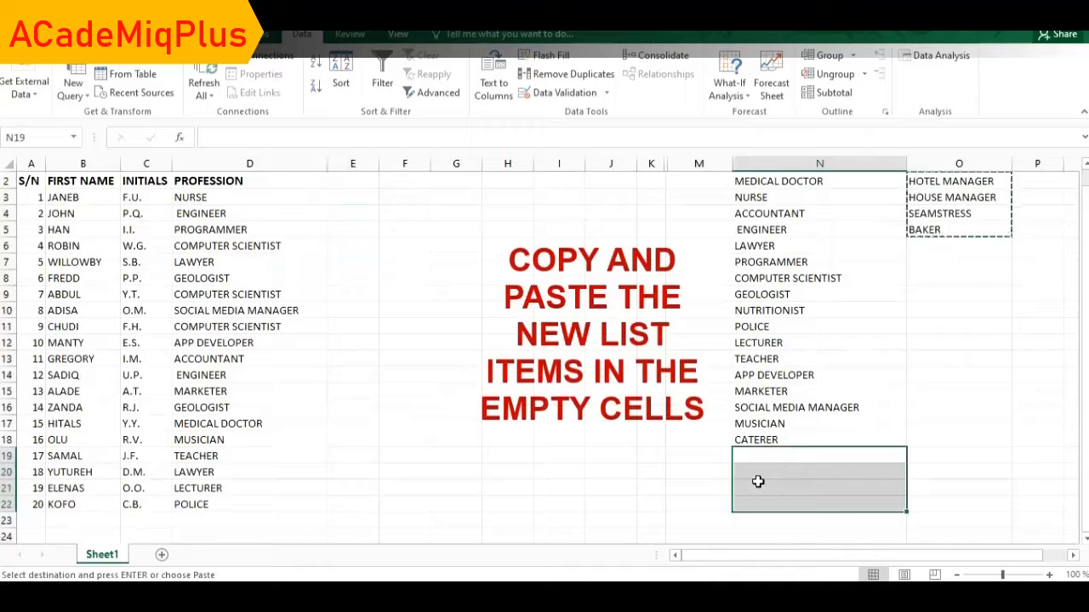
right_click(758, 482)
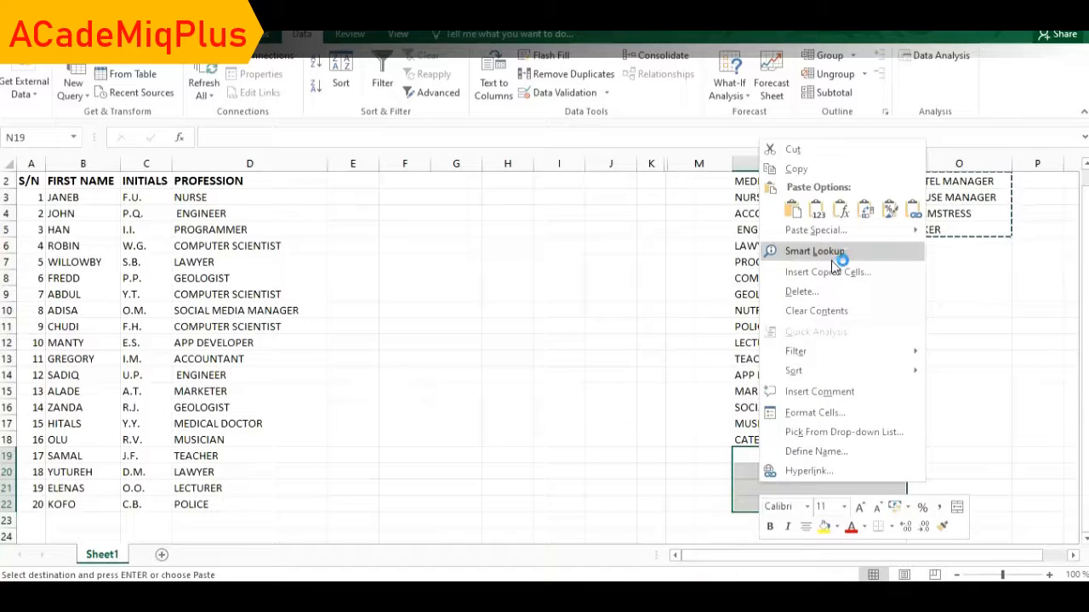
left_click(816, 210)
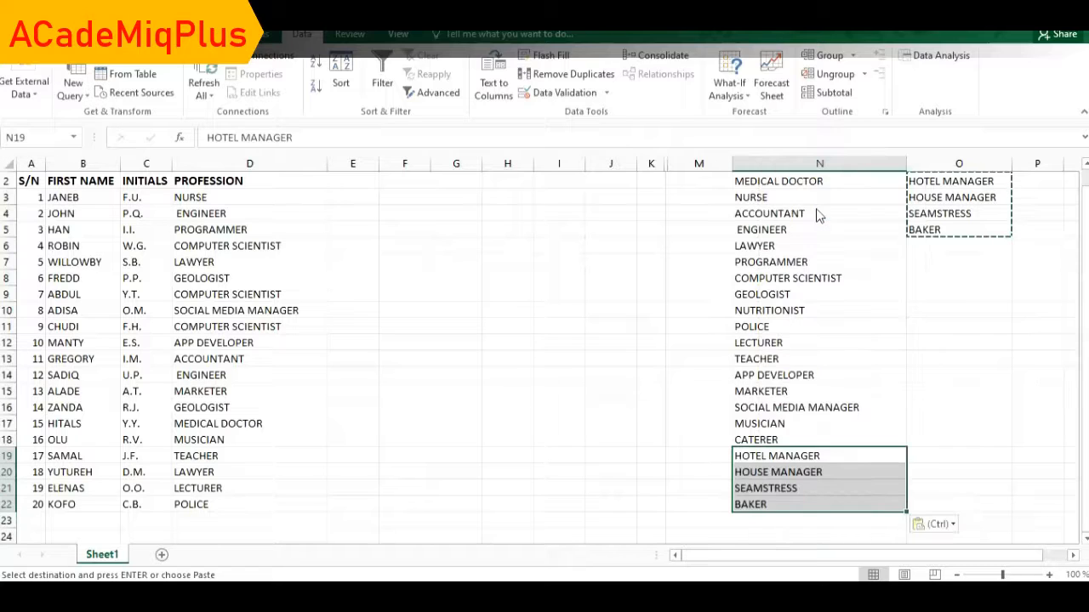
left_click(921, 384)
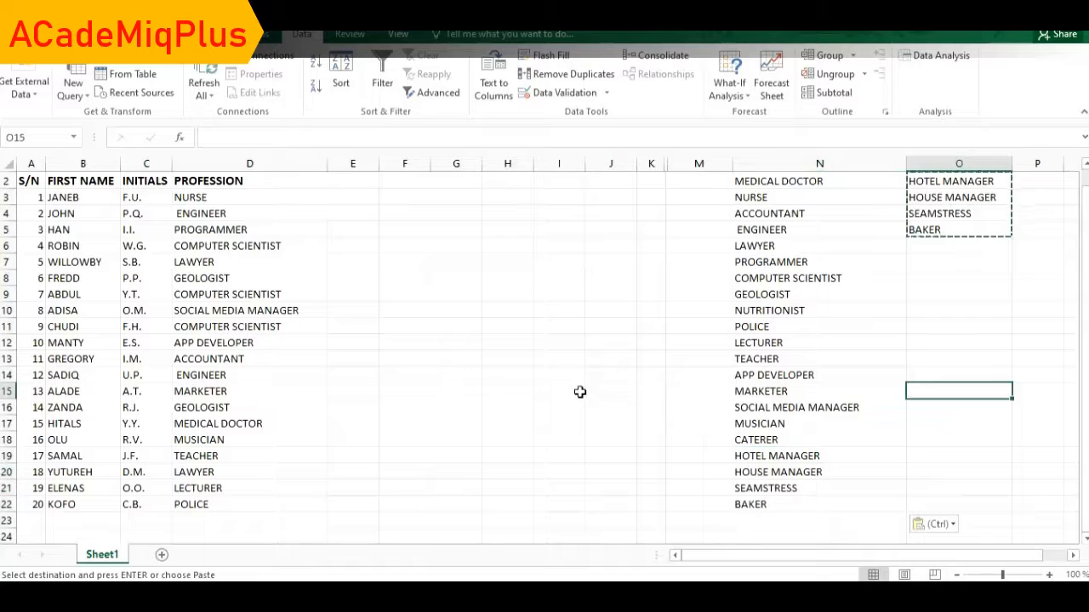
Confirm E3's drop-down now ends with the four added professions, then copy E3.
left_click(350, 198)
left_click(386, 199)
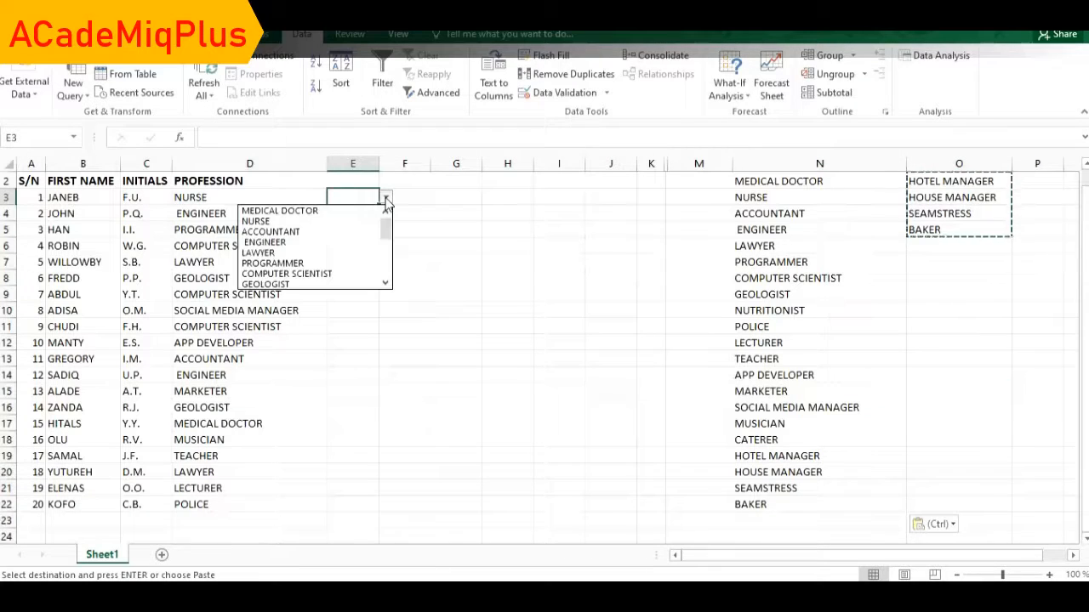
left_click(385, 273)
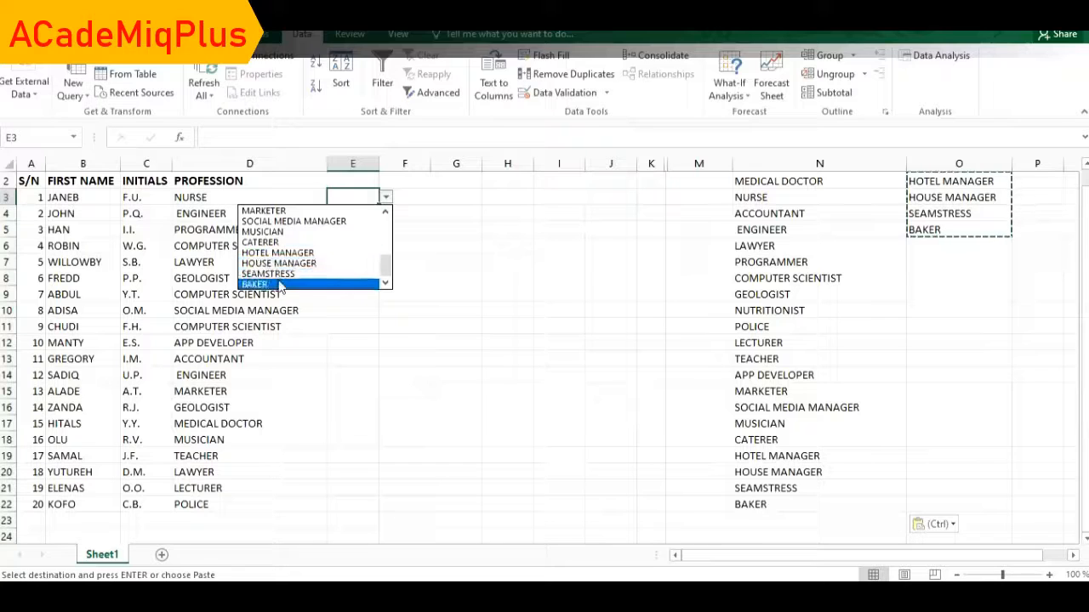
left_click(470, 216)
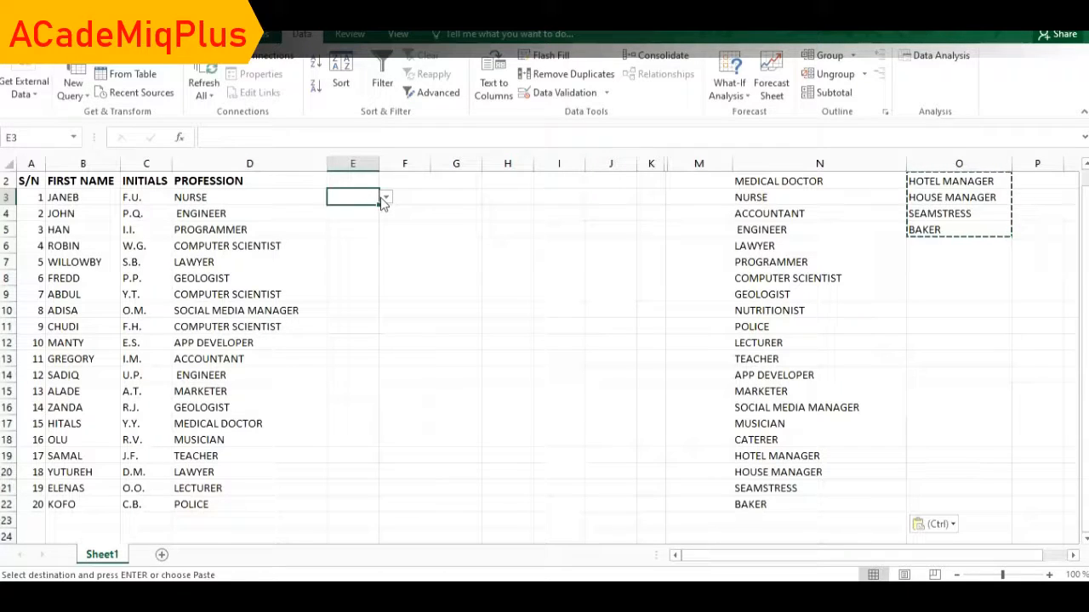
key("ctrl+c")
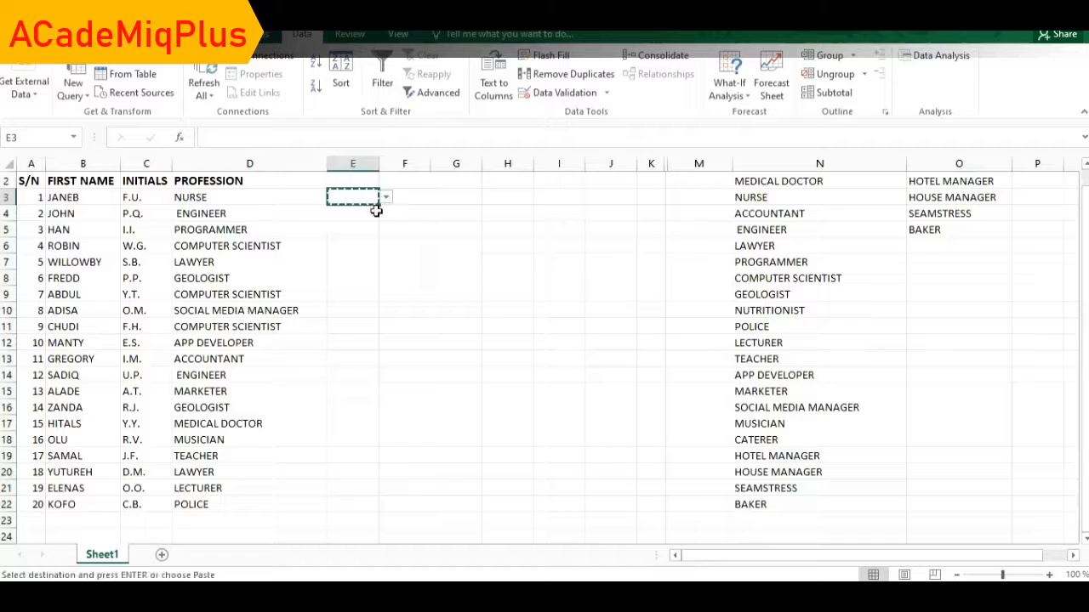
Paste only E3's validation rule onto E4:E22 and clear the copy marquee.
left_click_drag(371, 216, 367, 506)
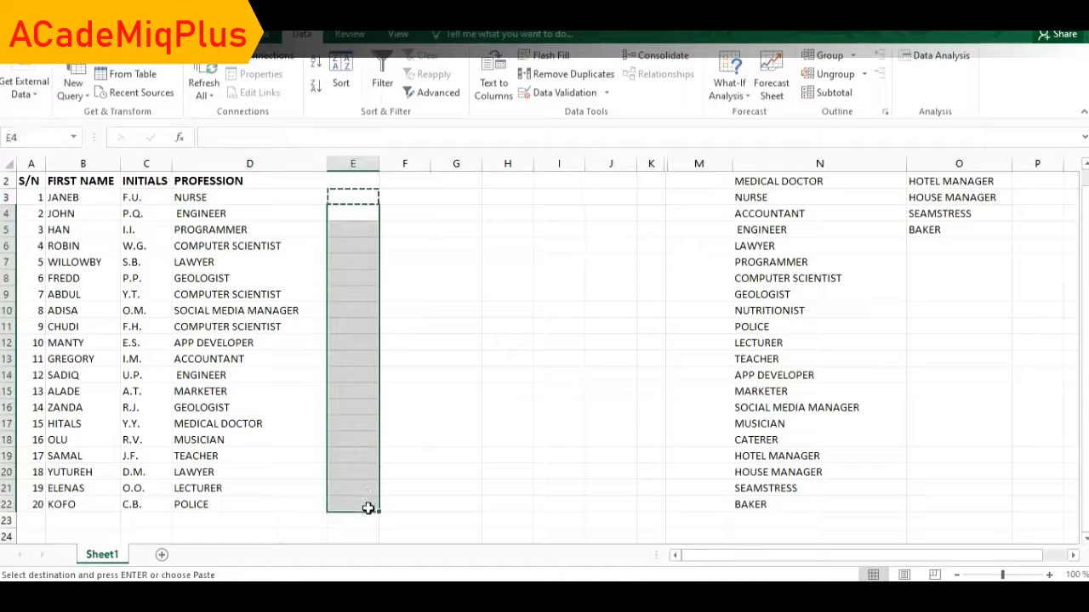
right_click(364, 351)
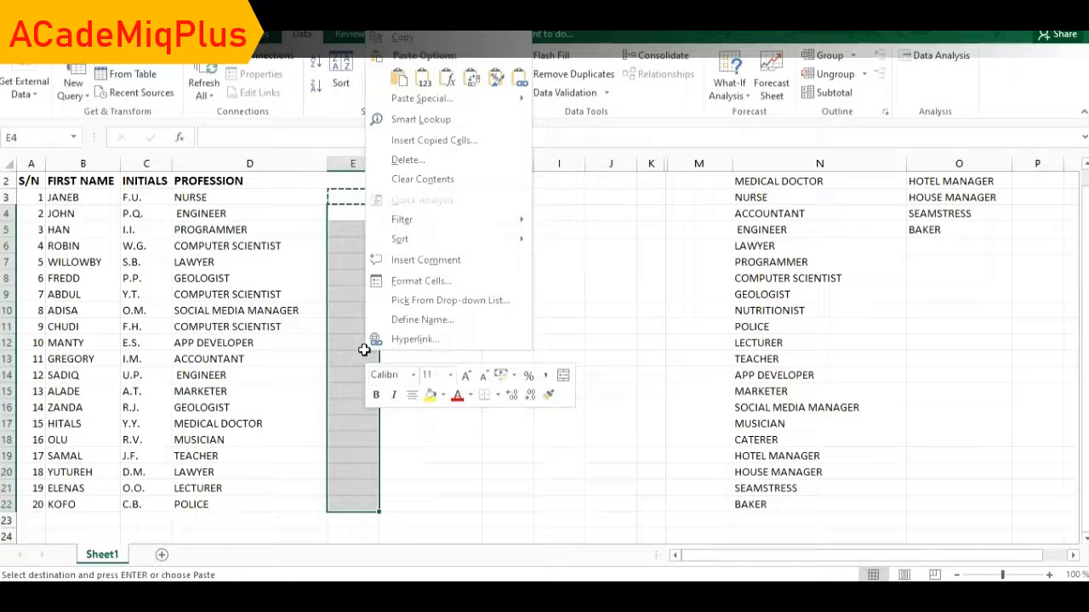
left_click(411, 100)
left_click(282, 126)
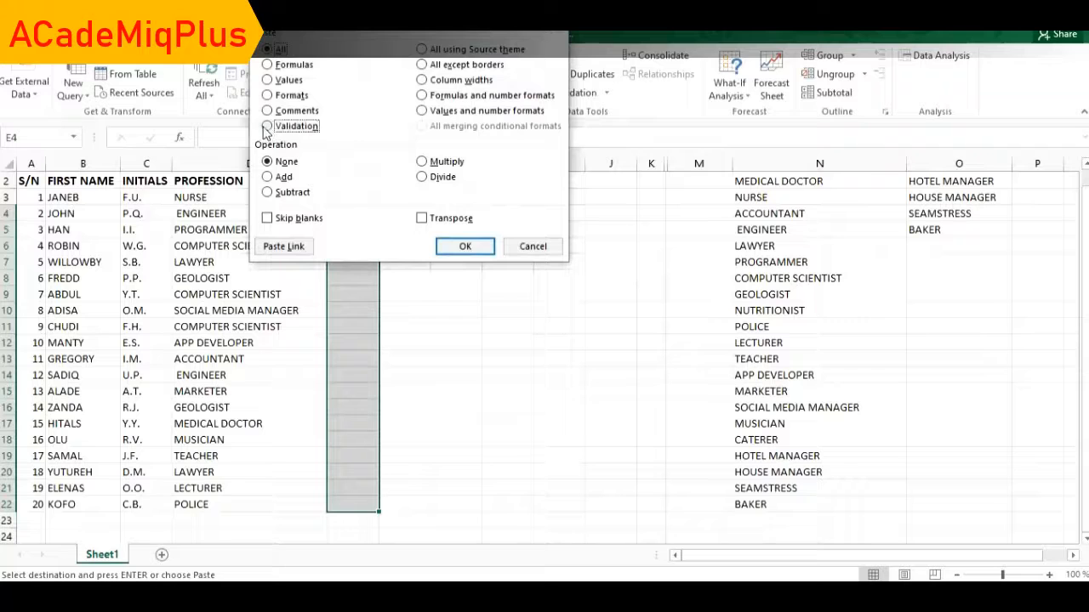
left_click(465, 247)
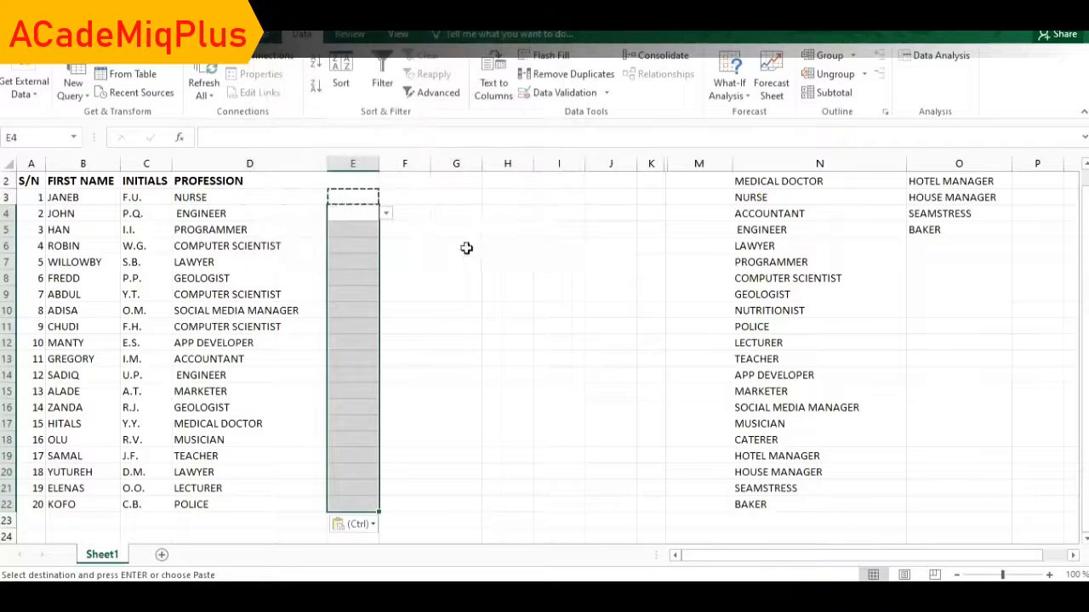
left_click(501, 216)
key("Escape")
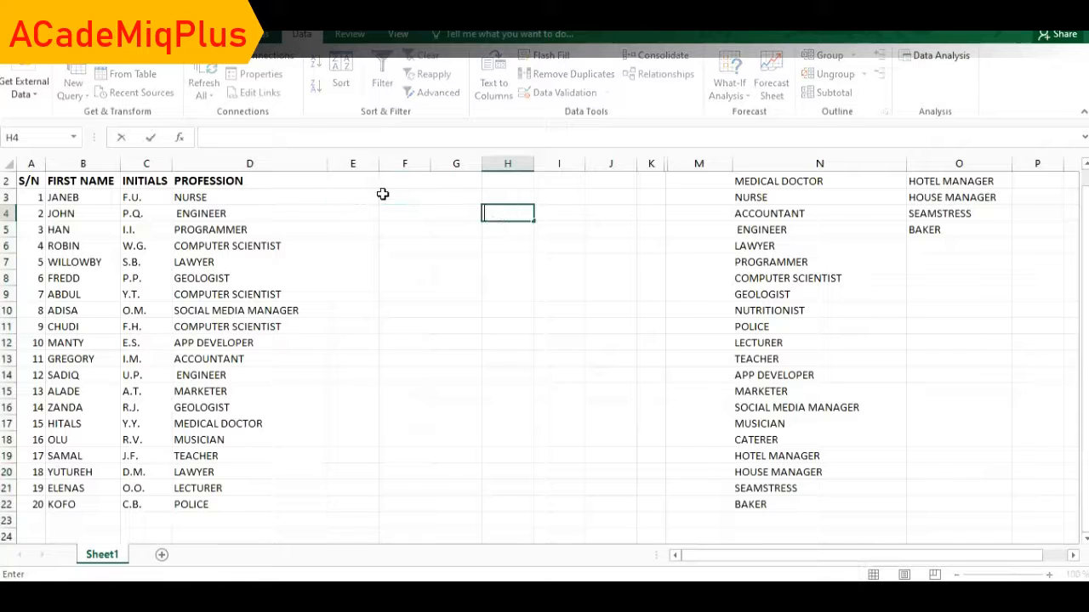
left_click(362, 197)
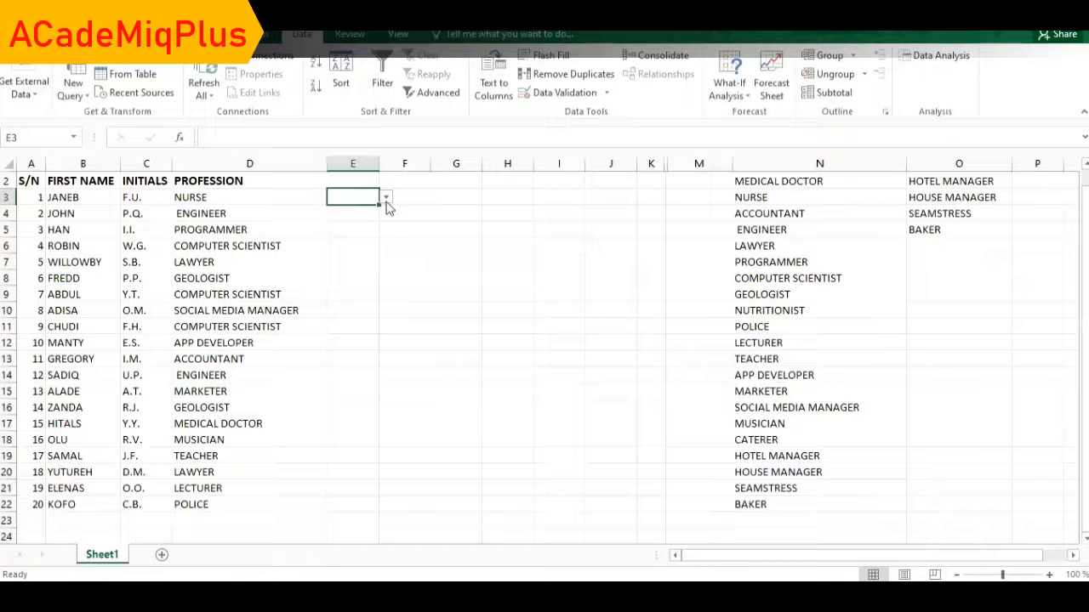
left_click(386, 201)
left_click(386, 265)
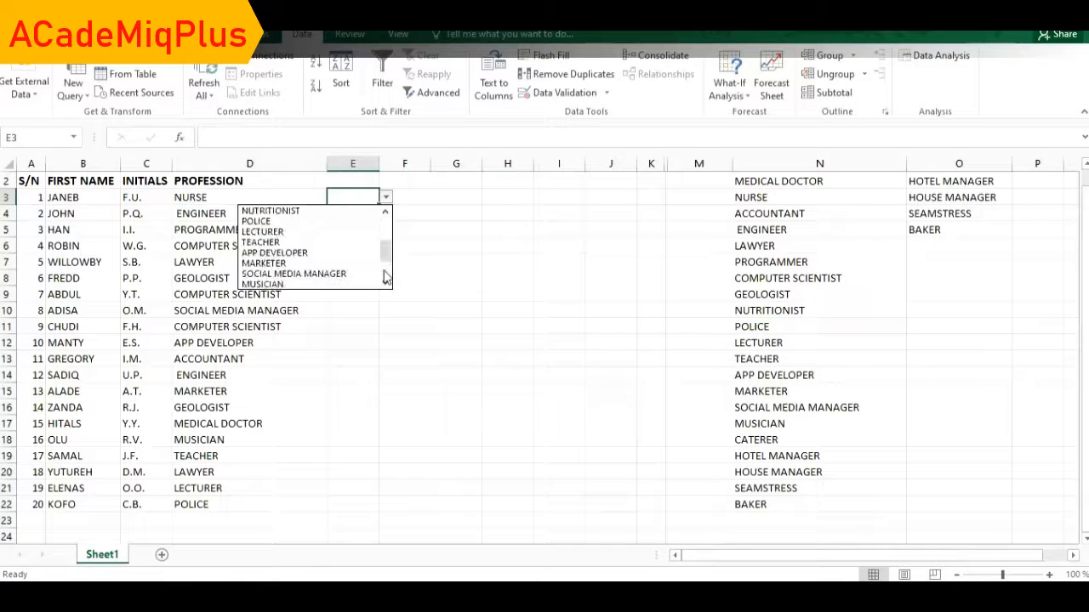
left_click(386, 279)
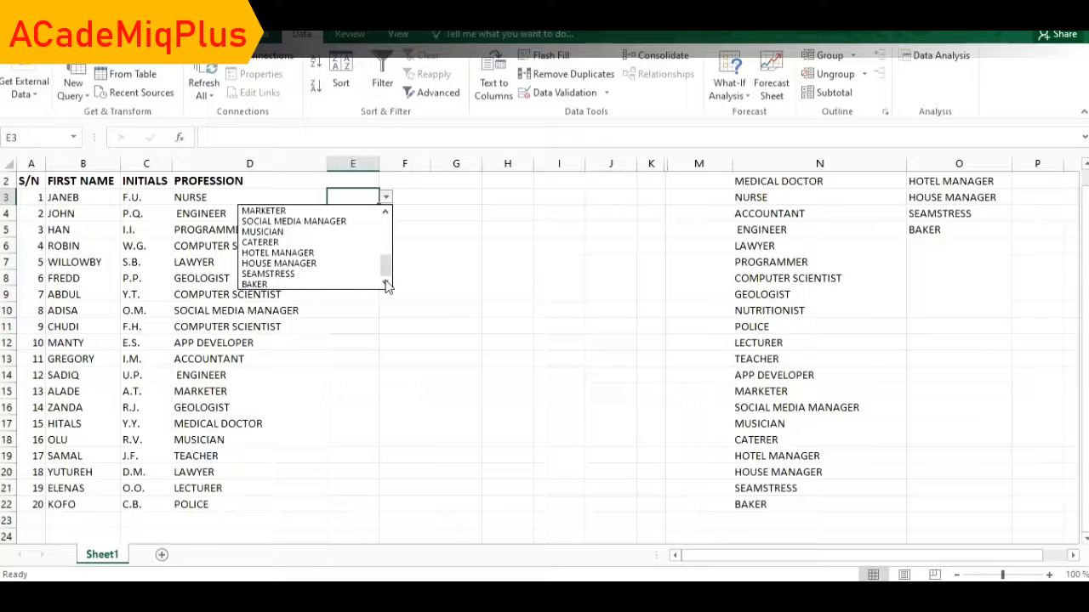
key("Escape")
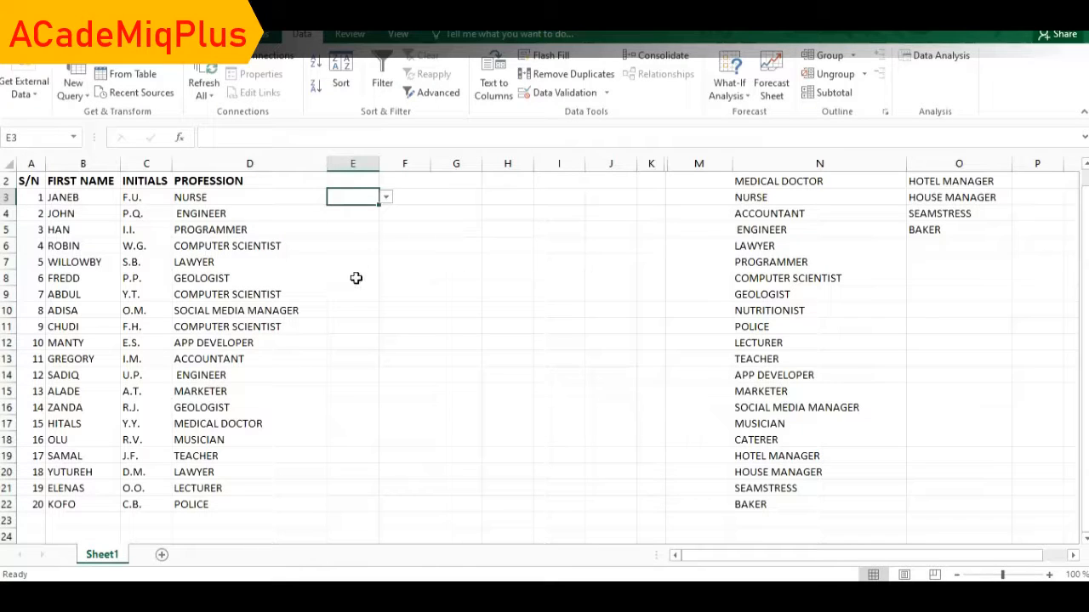
left_click(355, 278)
left_click(384, 279)
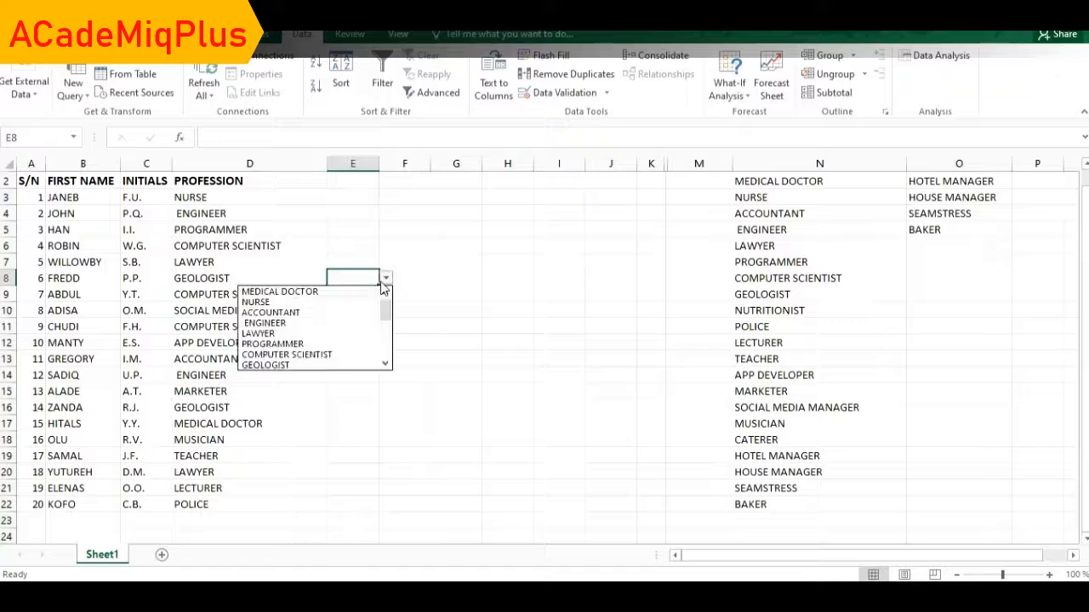
left_click(384, 357)
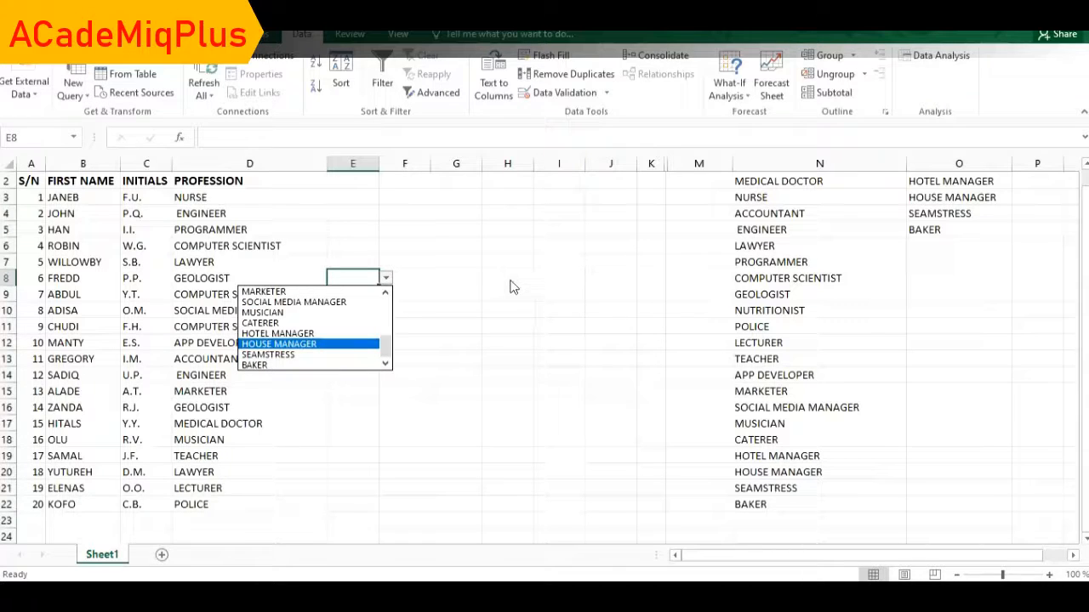
key("Escape")
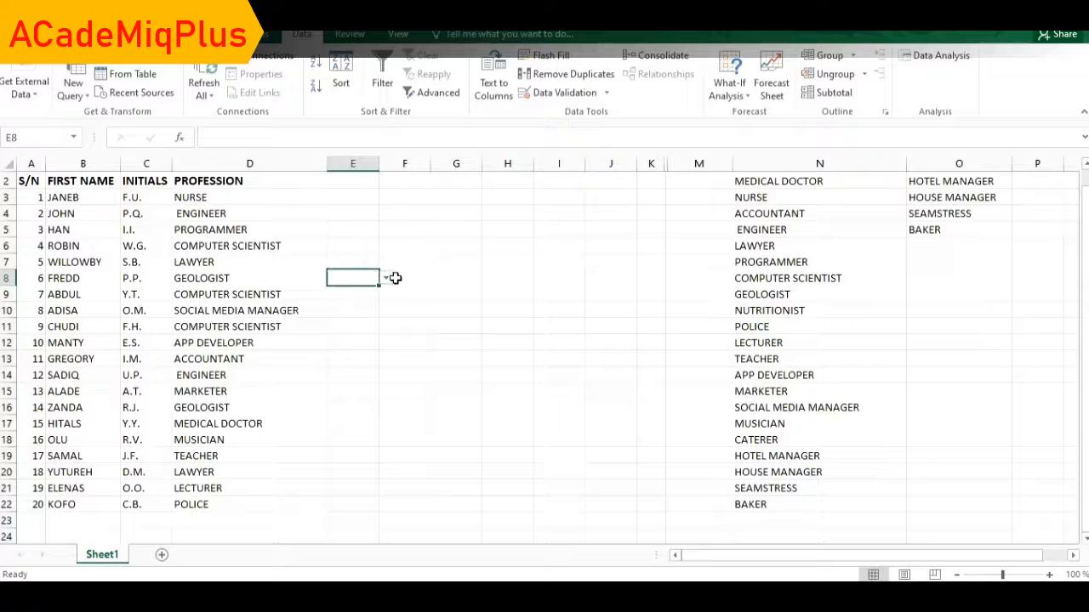
left_click(338, 182)
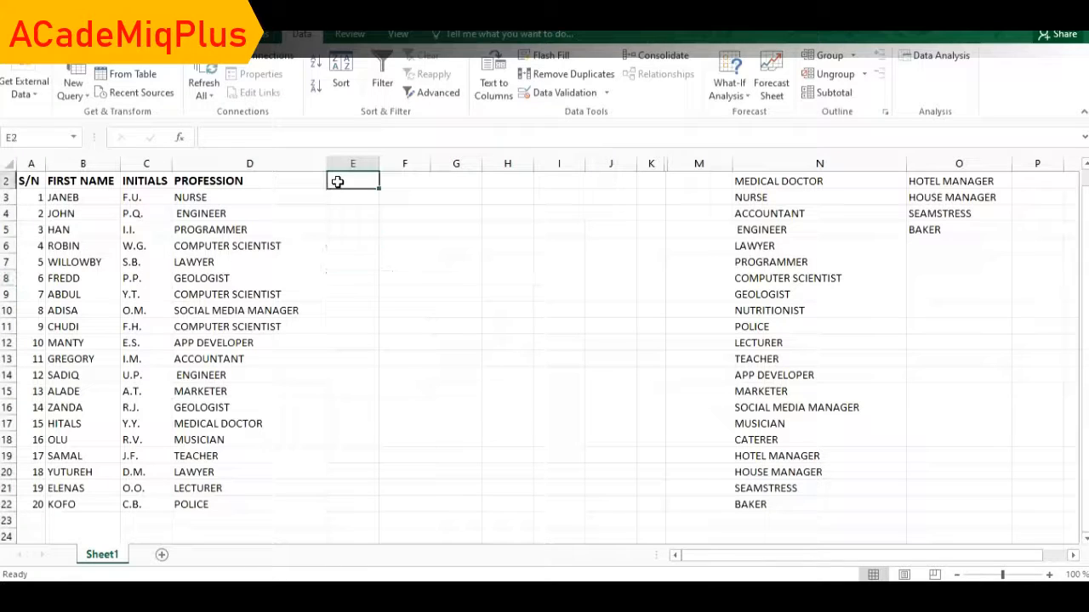
Enter the heading POSSIBLE SECOND PROFESSION in E2 and AutoFit column E's width.
type("PO")
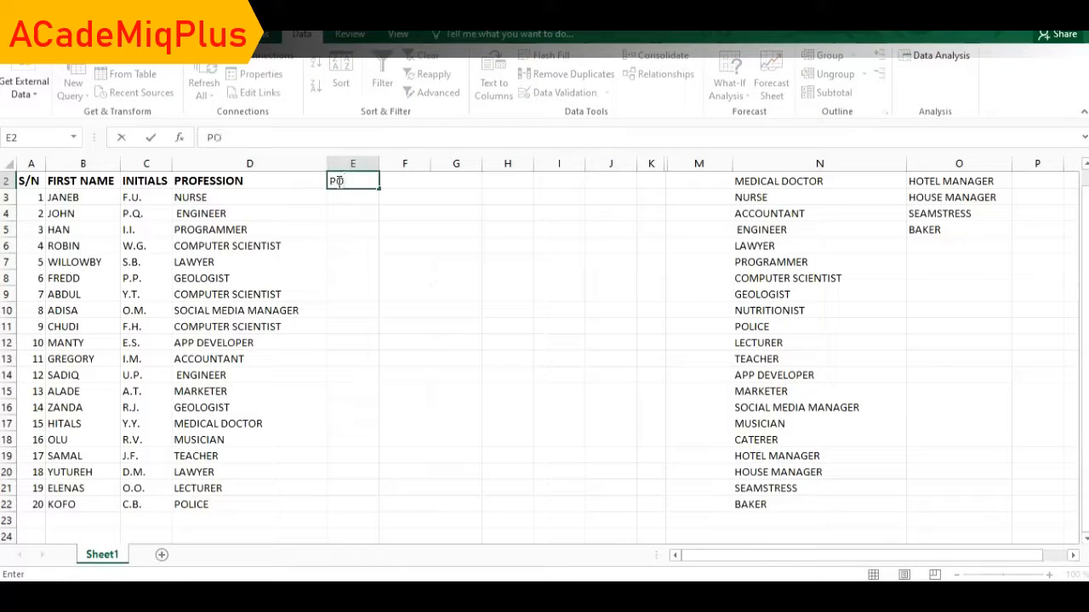
type("SSIBLE")
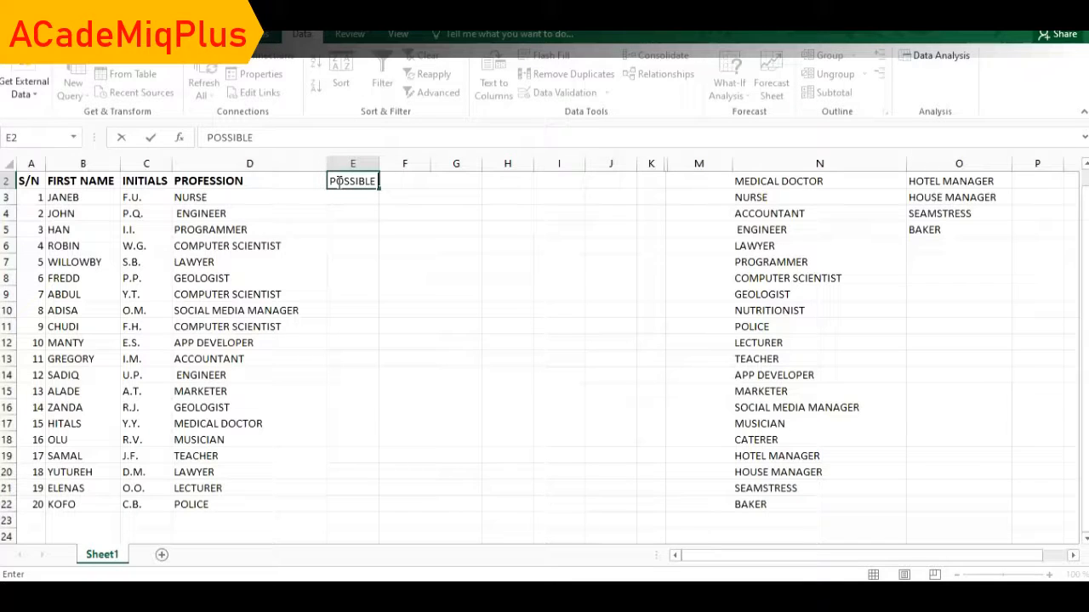
type(" SECOND P")
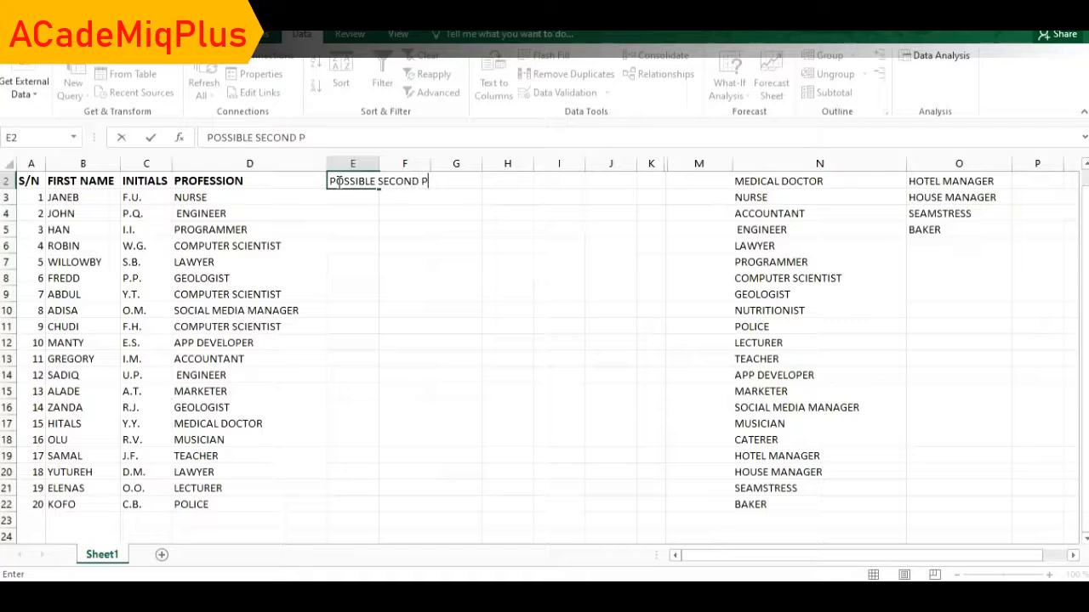
type("ROFESSION")
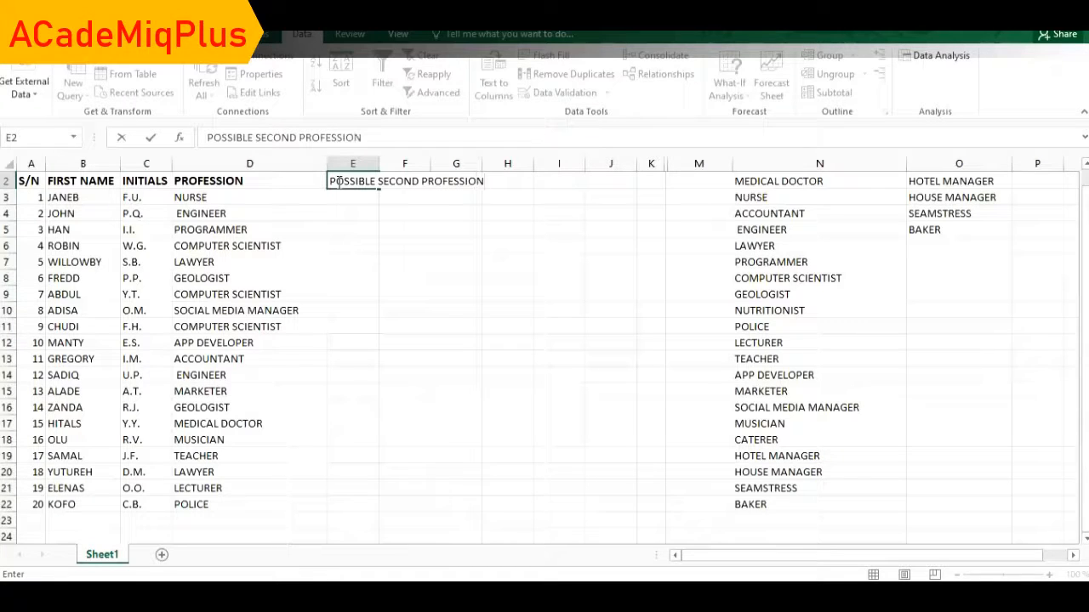
double_click(378, 157)
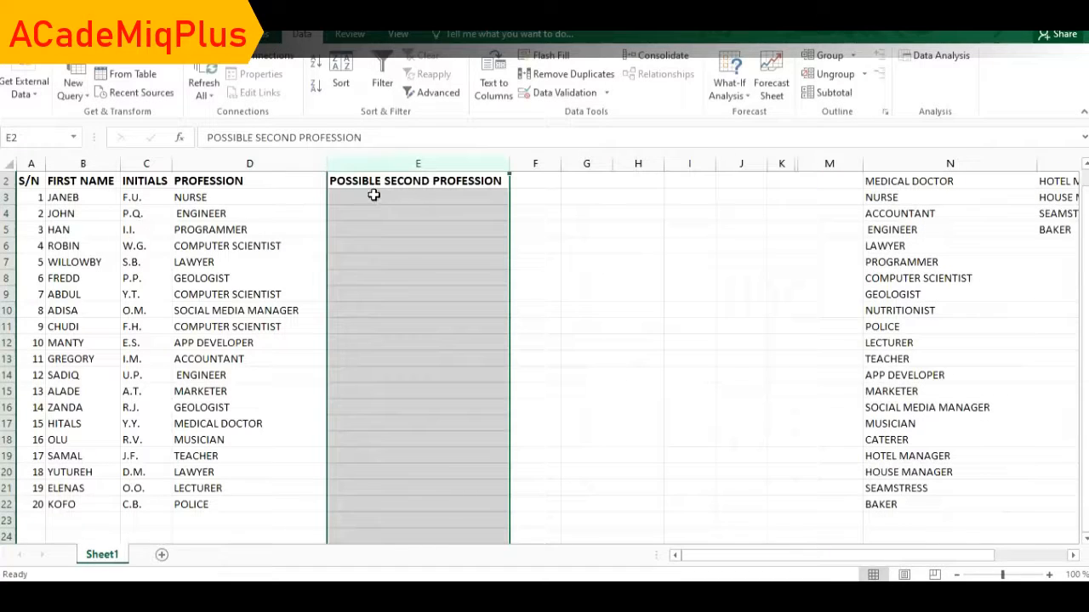
Pick BAKER from the profession drop-down for cell E3.
left_click(373, 195)
left_click(516, 199)
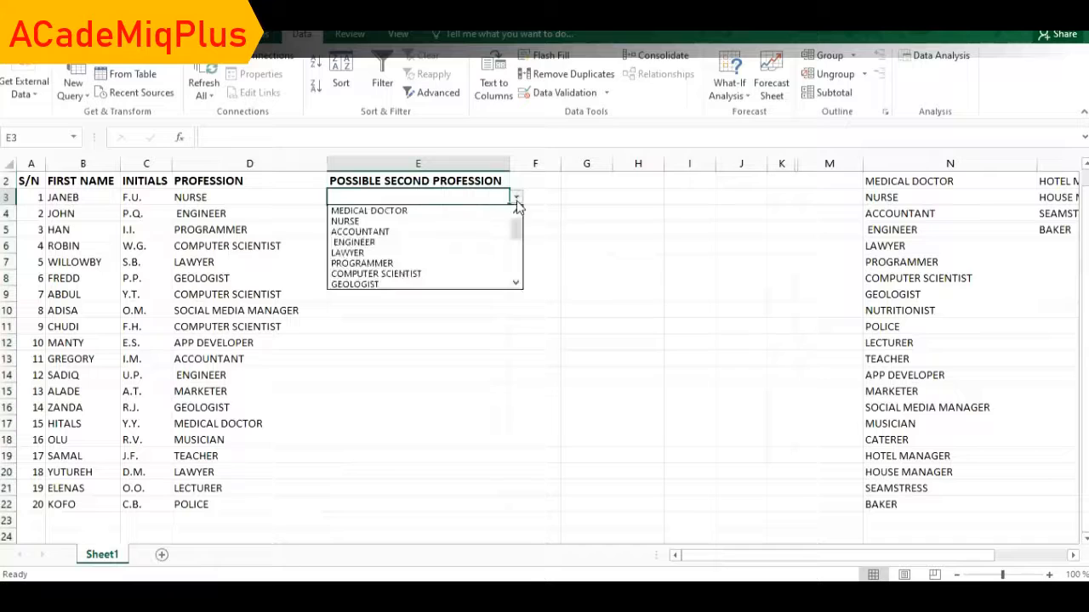
left_click(517, 274)
left_click(517, 274)
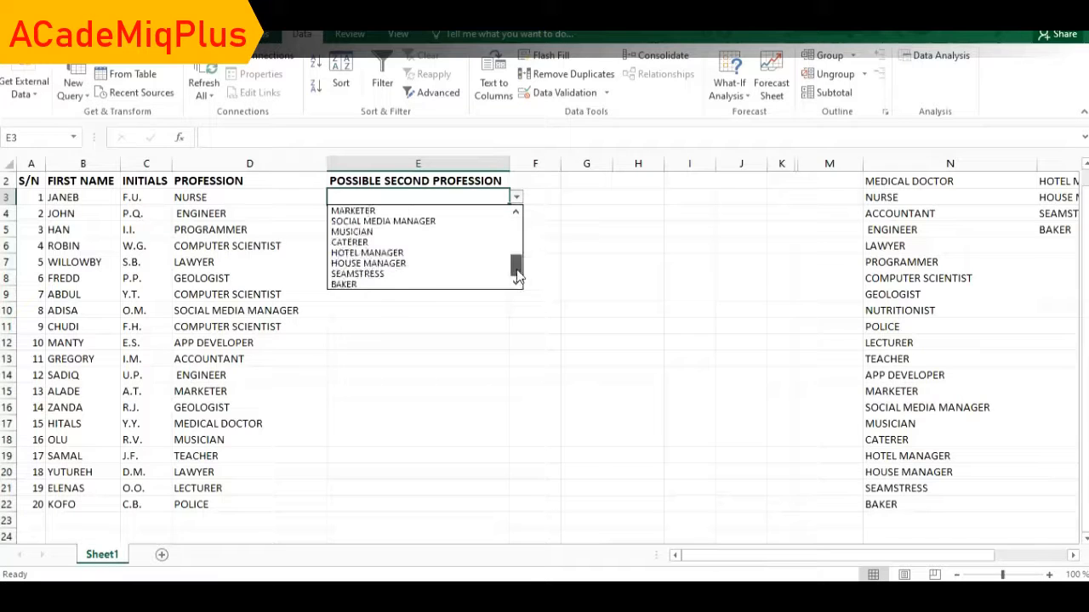
left_click(387, 285)
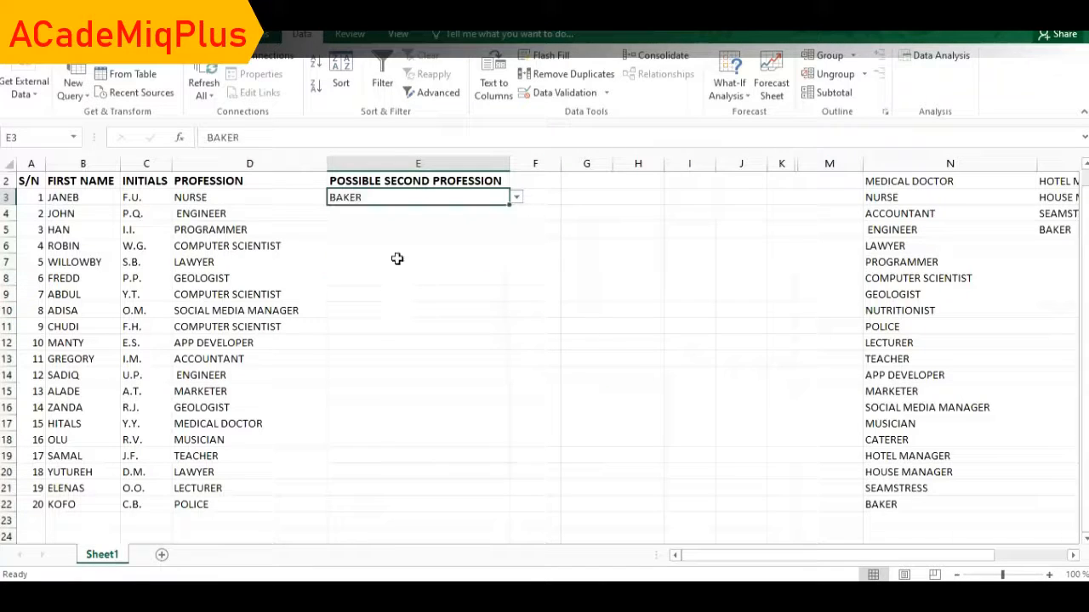
Choose HOTEL MANAGER for E4 and fill the remaining rows down to APP DEVELOPER in E22.
left_click(486, 213)
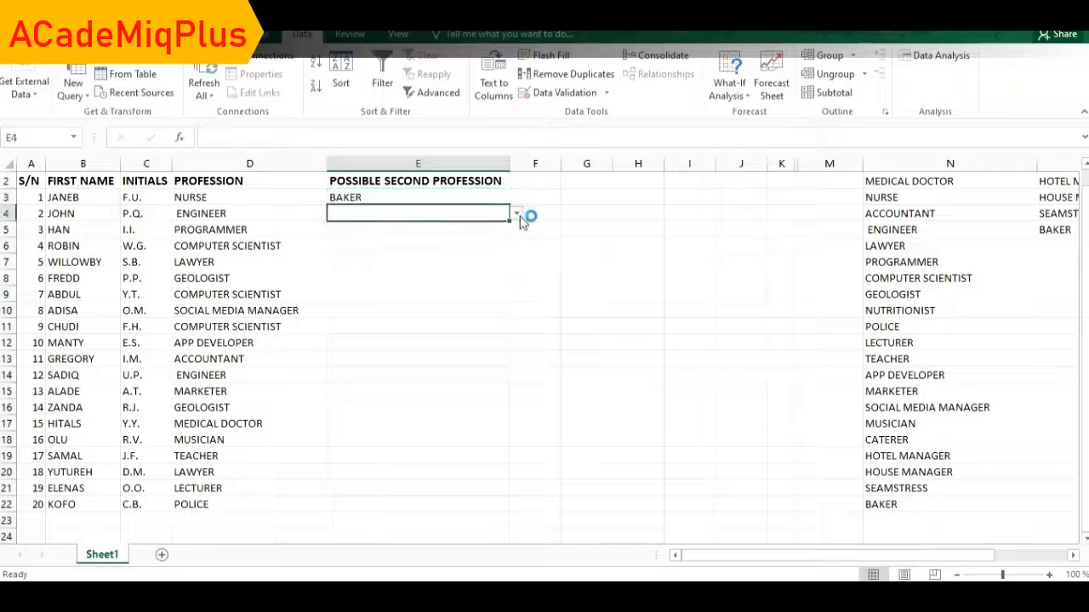
left_click(516, 214)
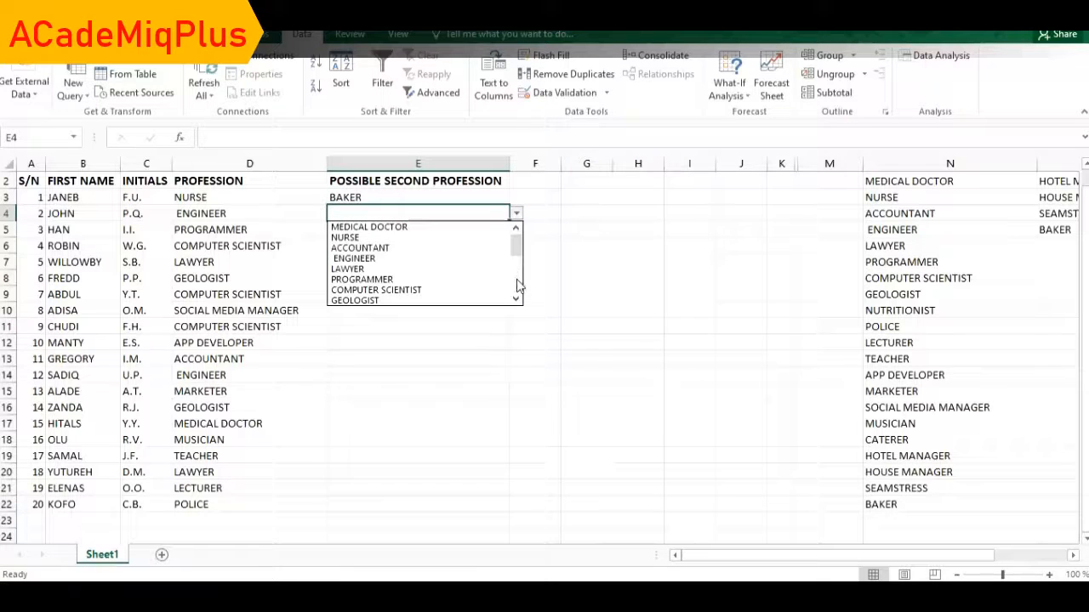
scroll(517, 282, "down", 5)
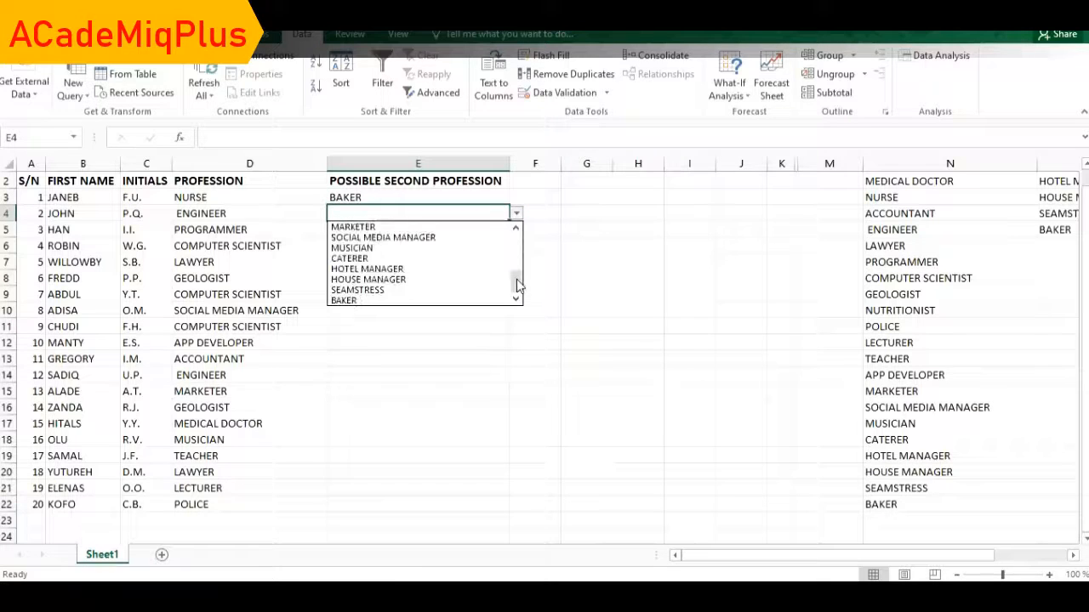
left_click(393, 270)
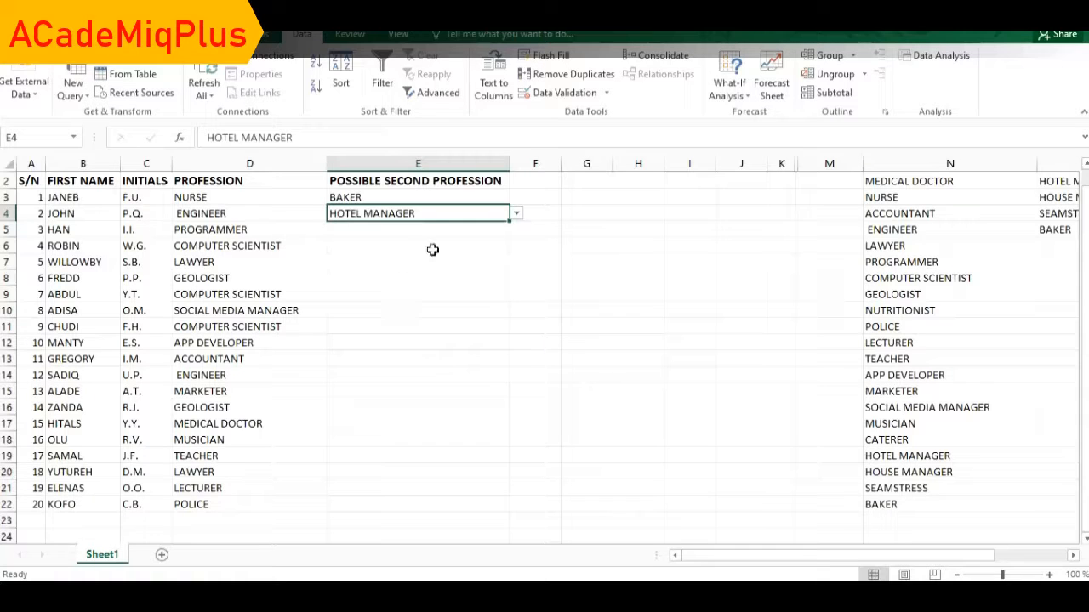
left_click(493, 230)
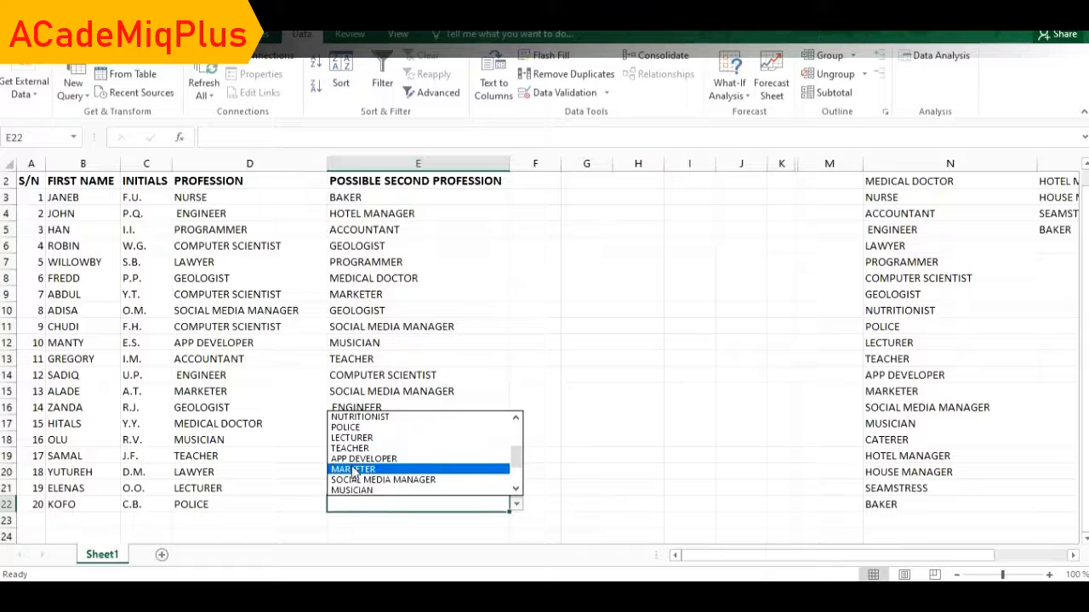
left_click(354, 459)
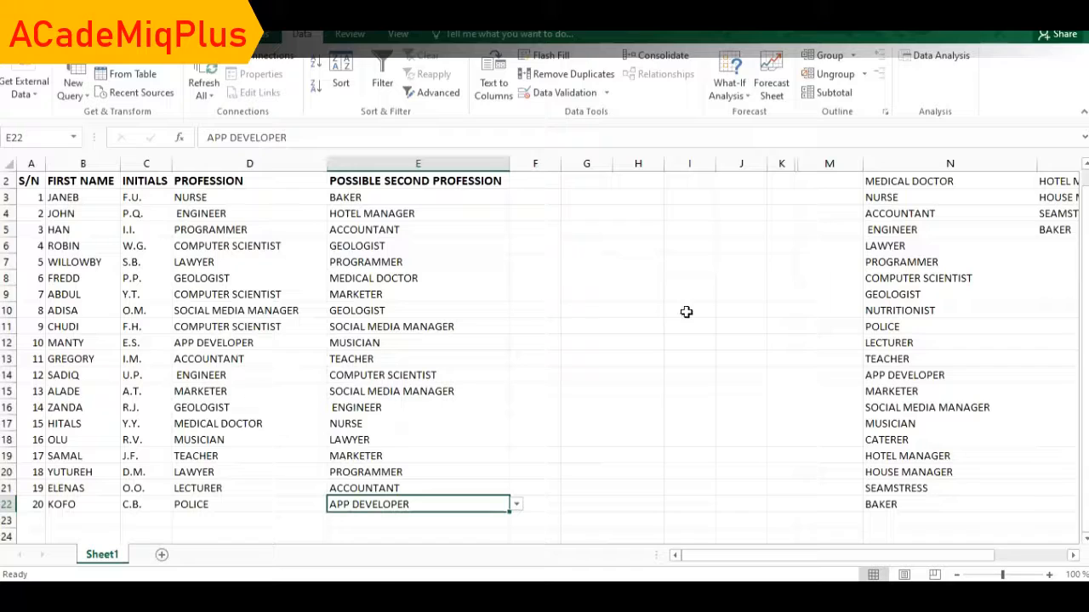
left_click(903, 246)
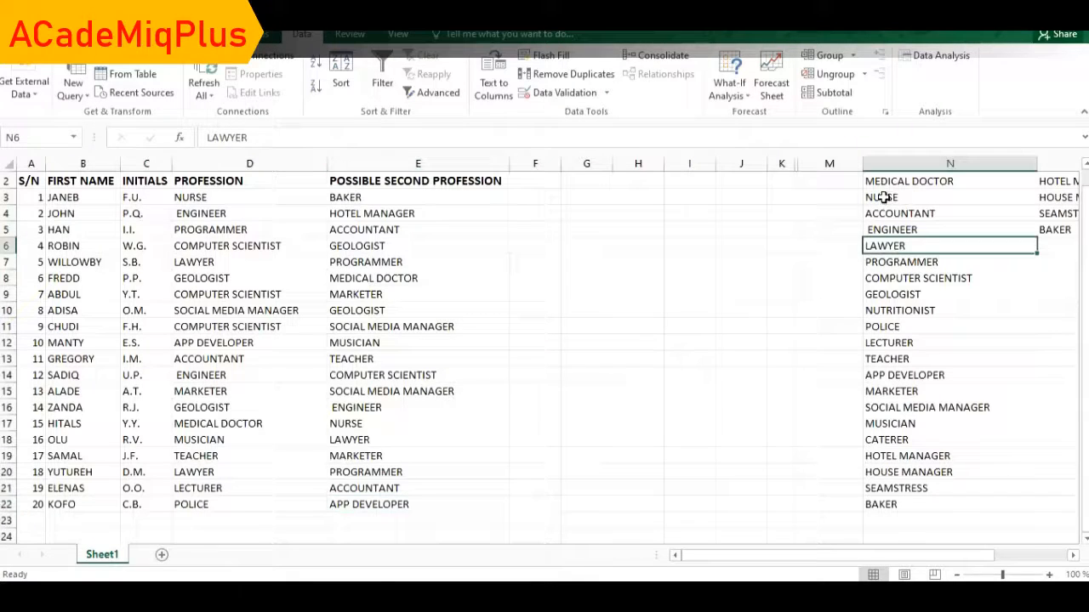
Overwrite the NURSE entry in source cell N3 with the text ESTATE MANAGER.
left_click(885, 197)
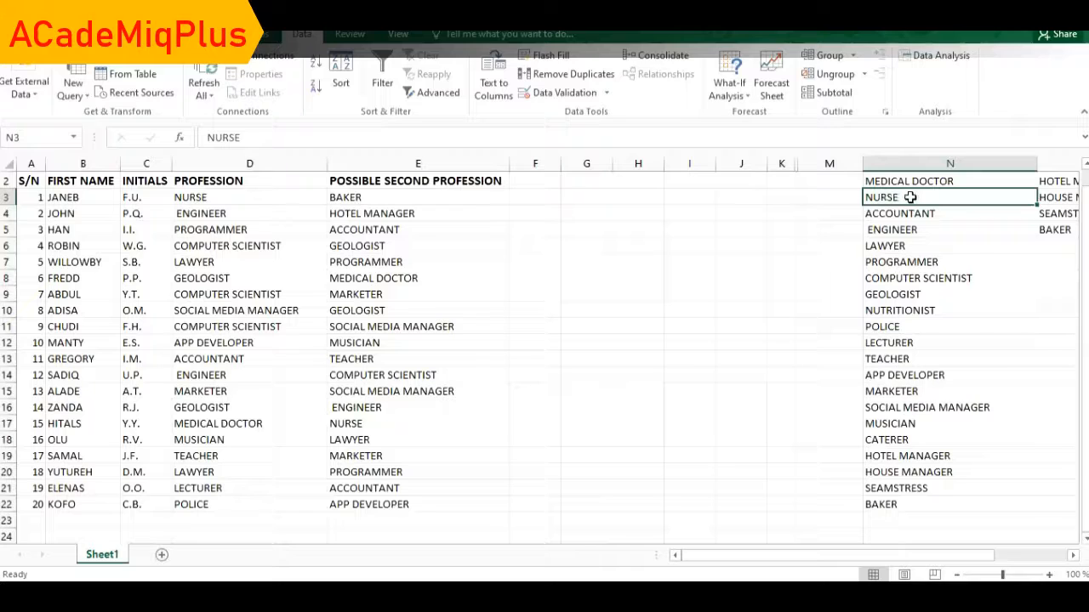
double_click(909, 197)
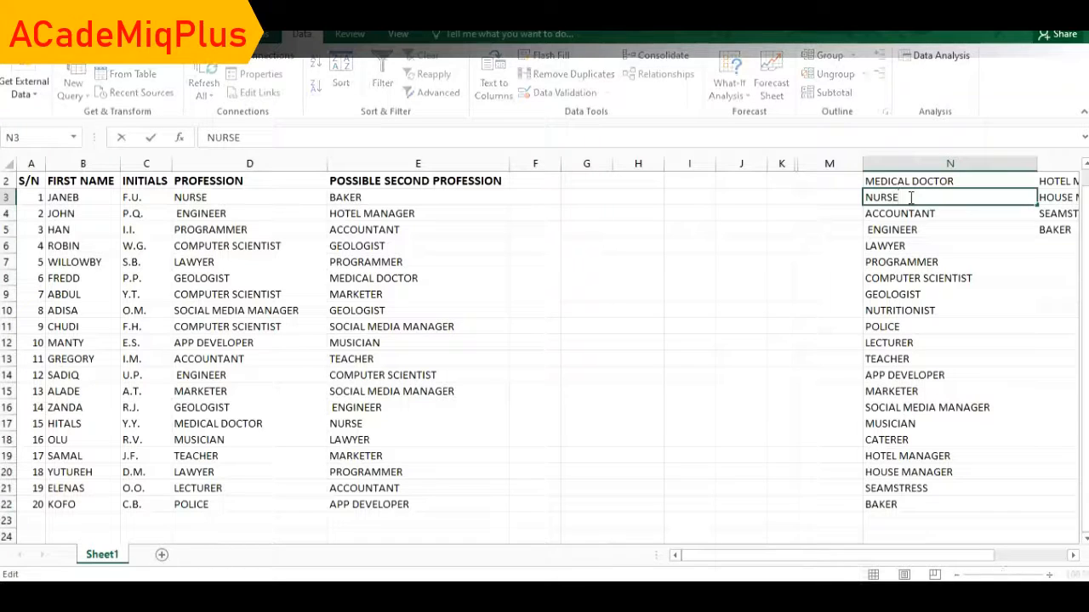
key("BackSpace")
key("BackSpace")
key("BackSpace")
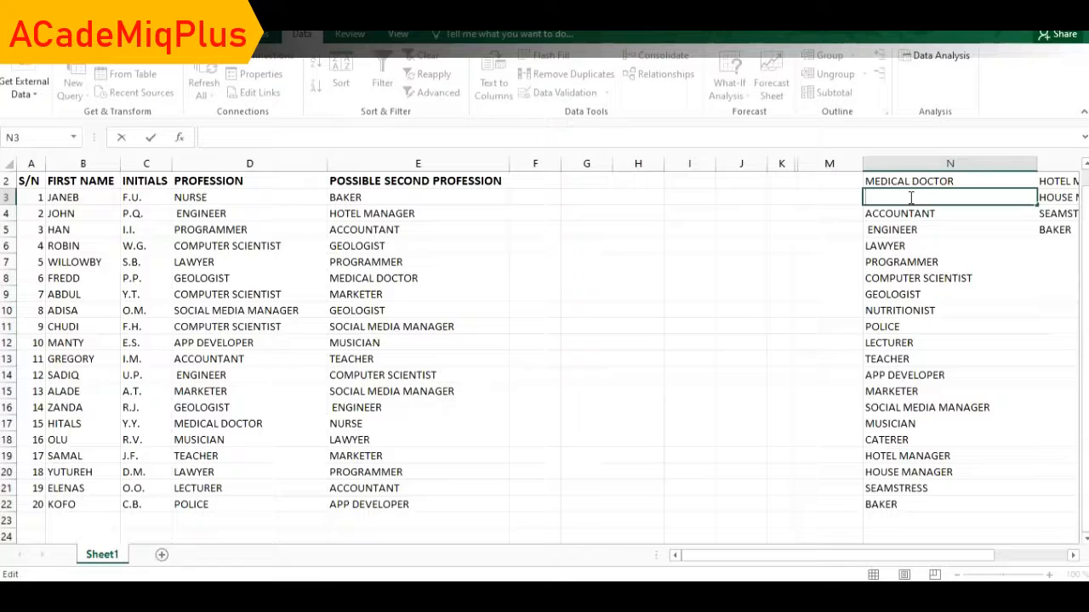
type("ESTATE MA")
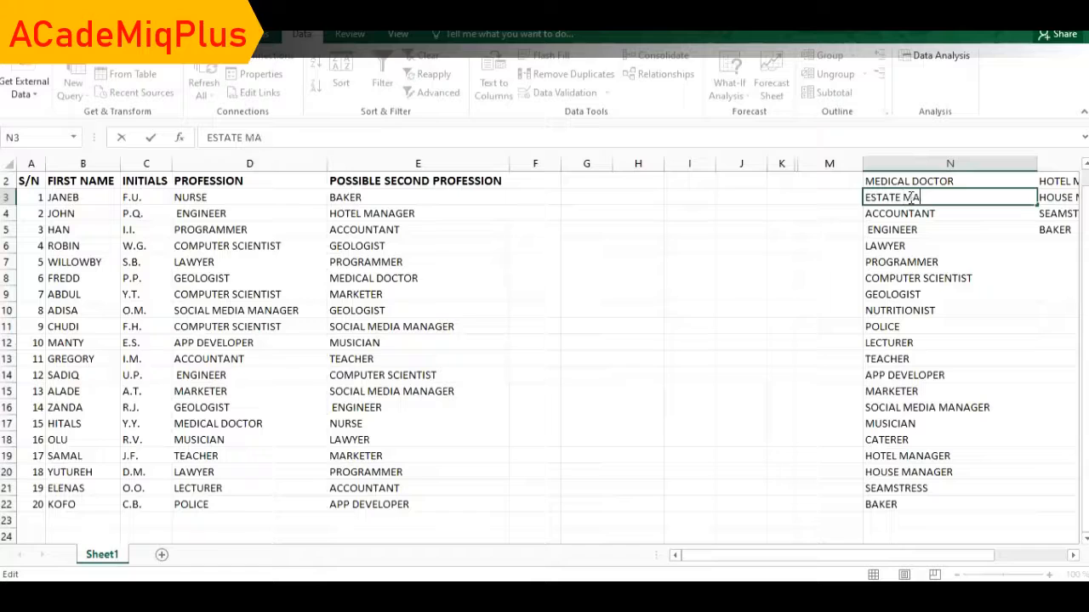
type("NAGER")
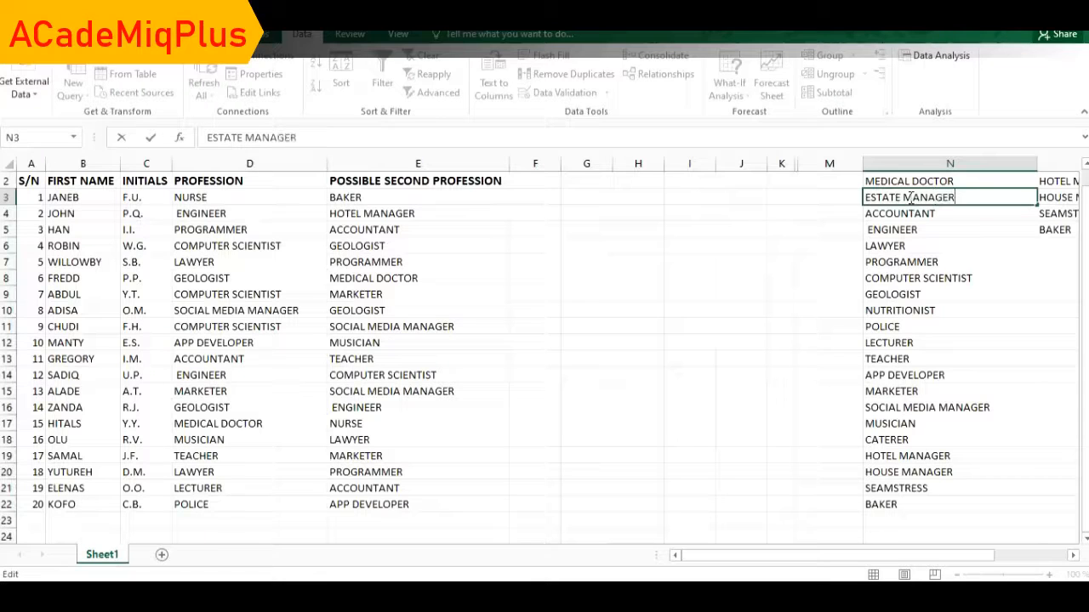
left_click(823, 251)
left_click(498, 213)
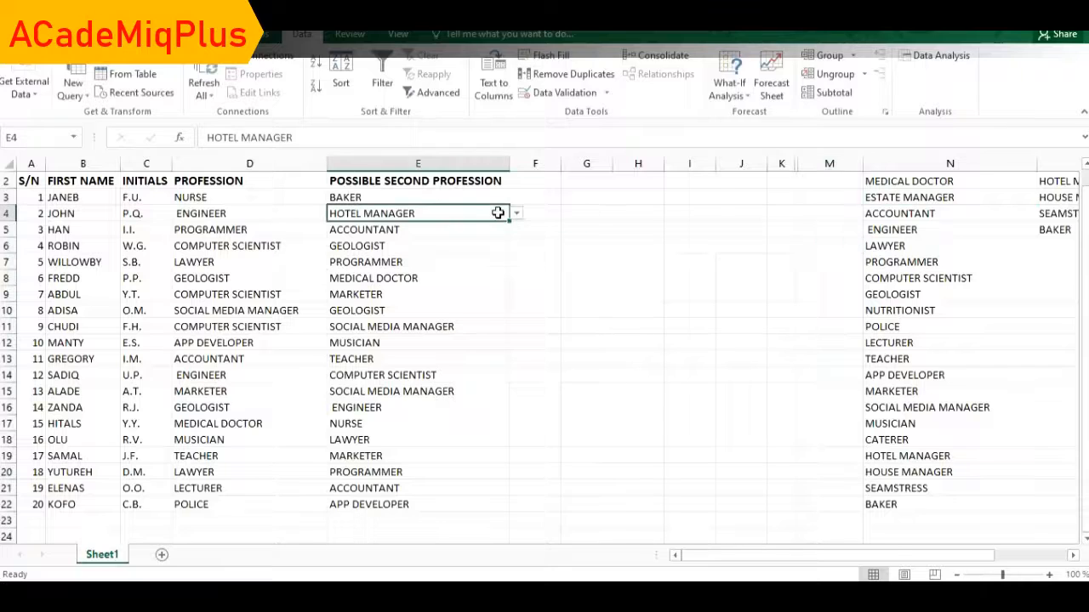
Confirm E4's drop-down now lists ESTATE MANAGER, keeping HOTEL MANAGER unchanged.
left_click(515, 217)
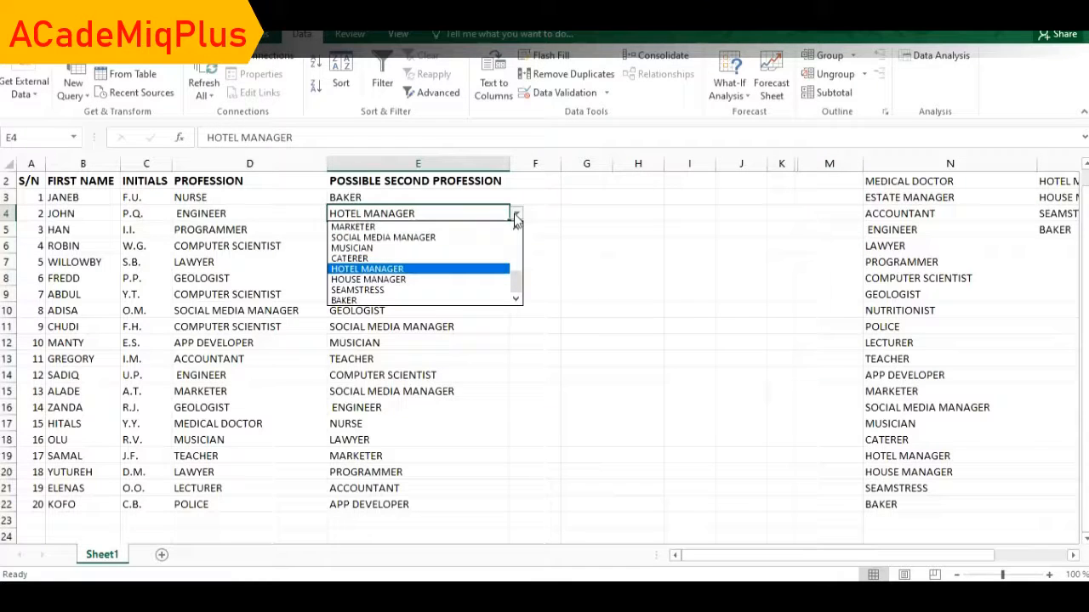
scroll(517, 255, "up", 5)
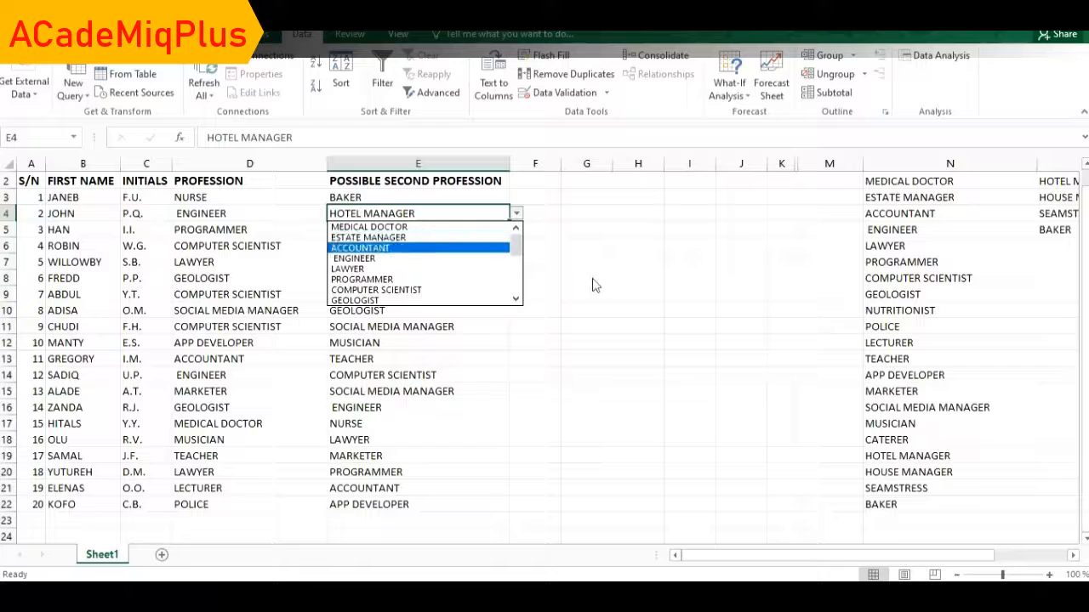
key("Escape")
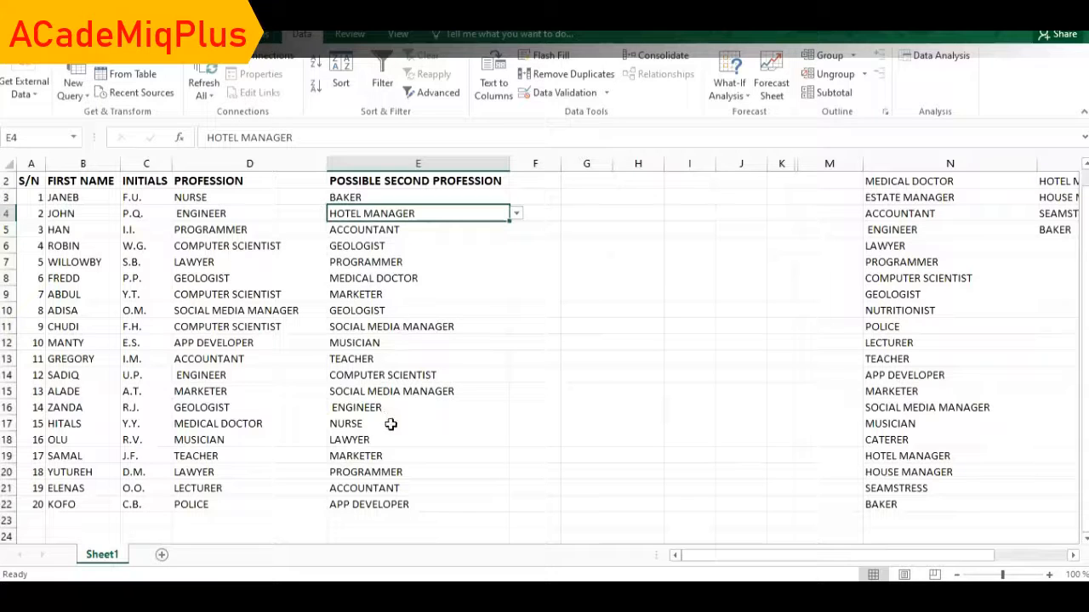
Set cell E17 to ESTATE MANAGER in place of NURSE.
left_click(438, 423)
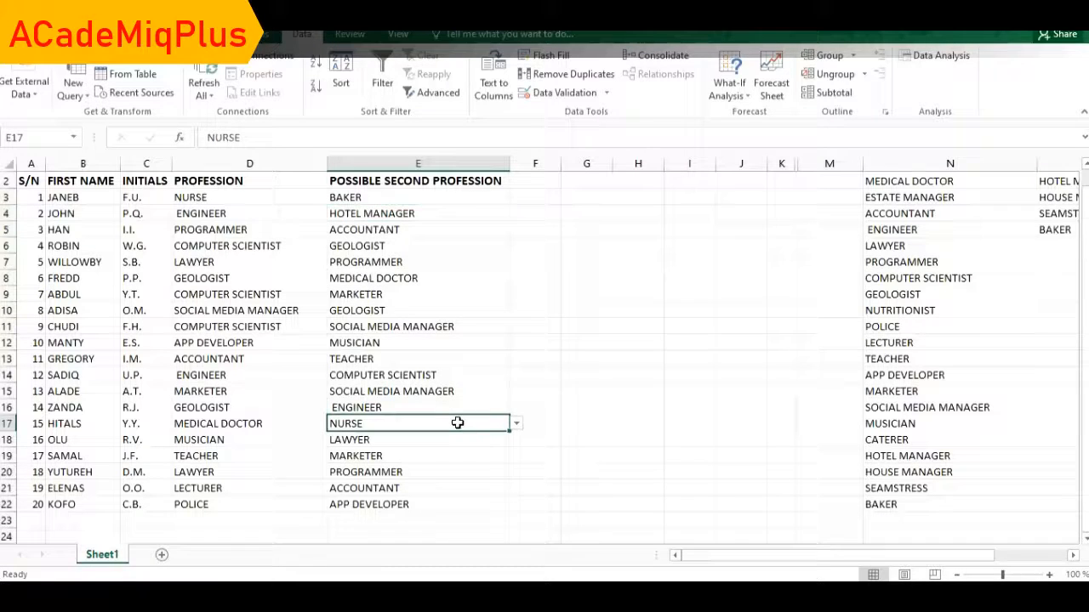
left_click(516, 425)
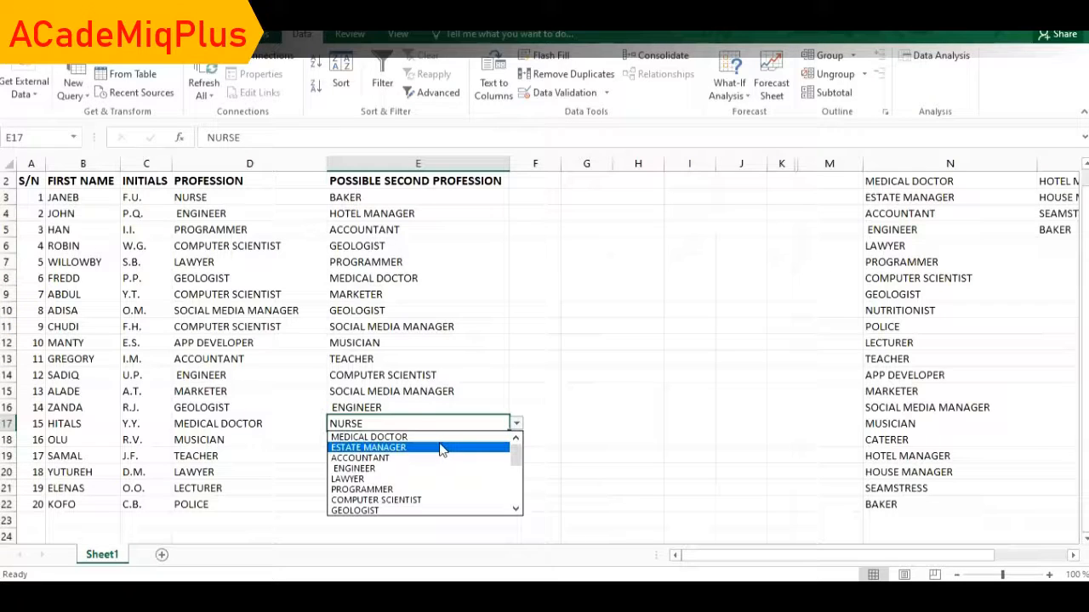
left_click(438, 448)
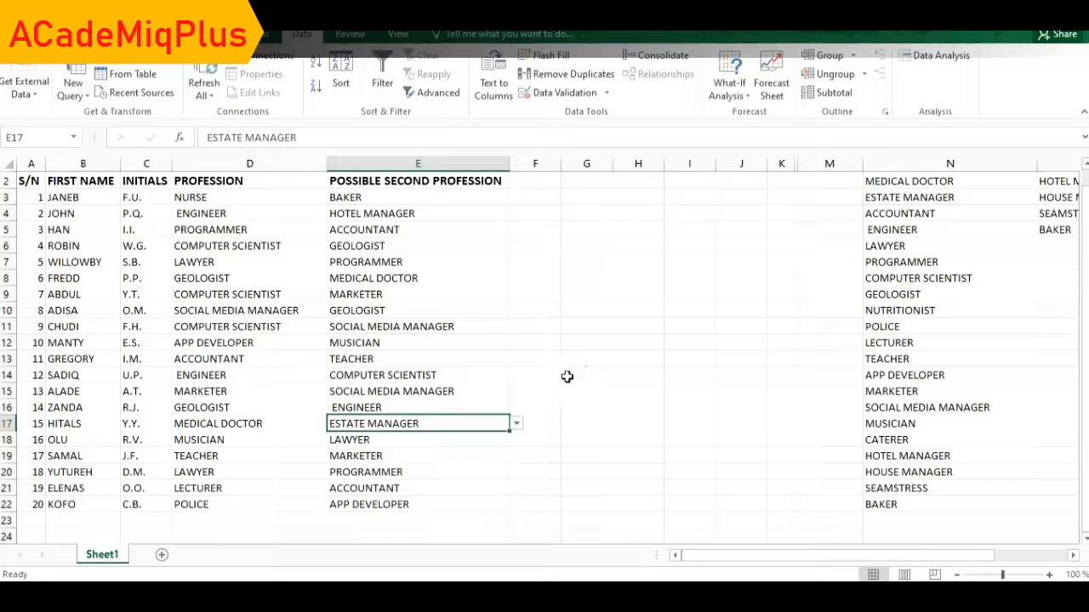